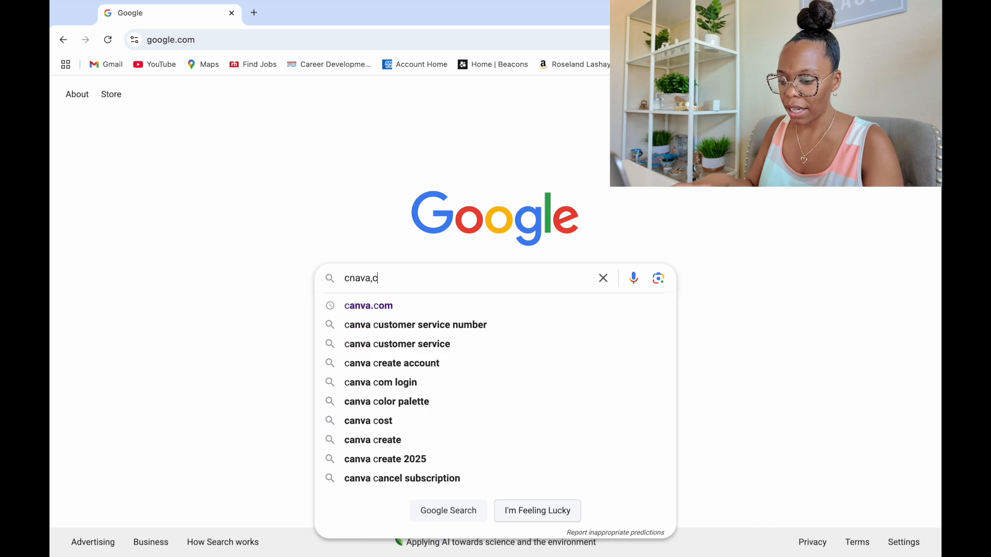
Search Google for canva.com and open the official Canva website from the results
{"action": "key", "text": "BackSpace"}
{"action": "key", "text": "BackSpace"}
{"action": "key", "text": "BackSpace"}
{"action": "key", "text": "BackSpace"}
{"action": "key", "text": "BackSpace"}
{"action": "key", "text": "BackSpace"}
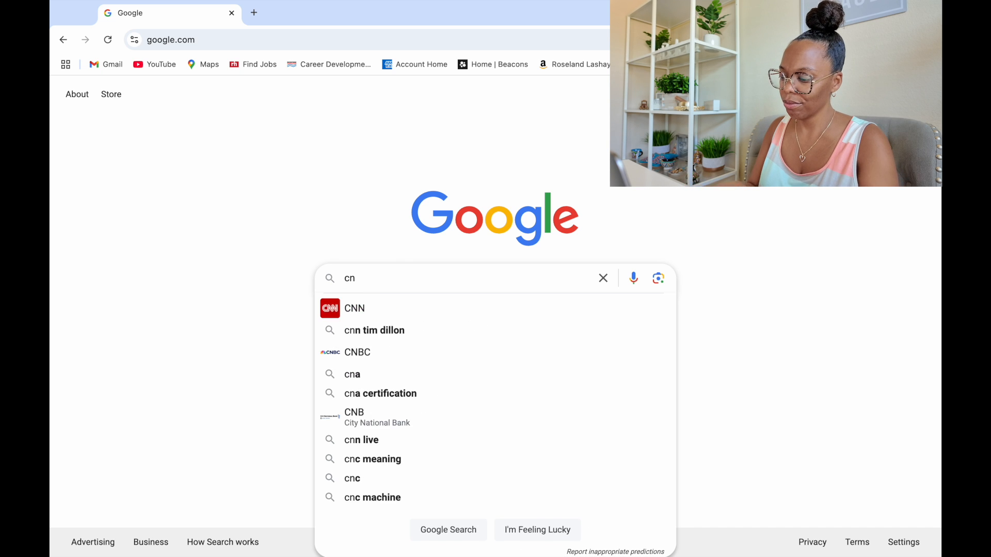
{"action": "type", "text": "anva"}
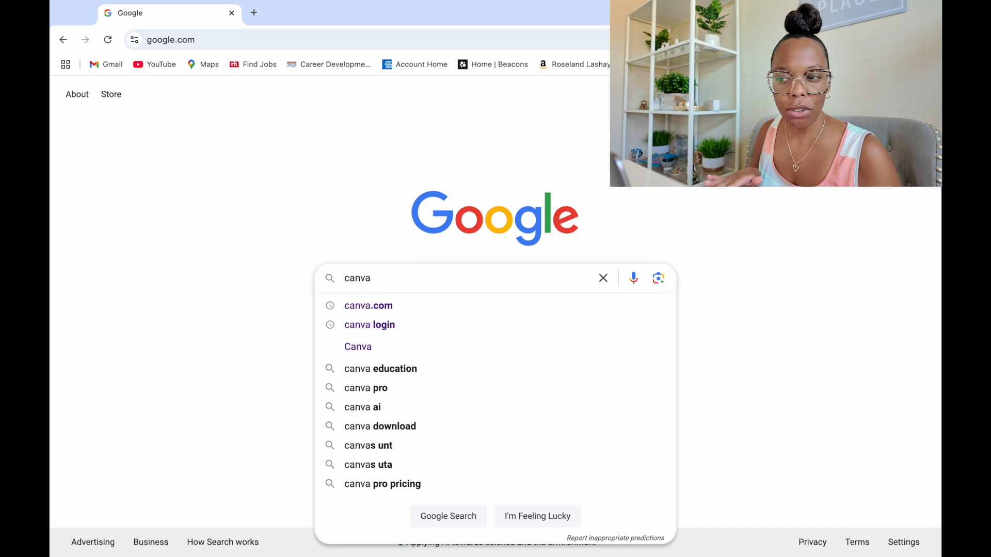
{"action": "type", "text": ".com"}
{"action": "key", "text": "Return"}
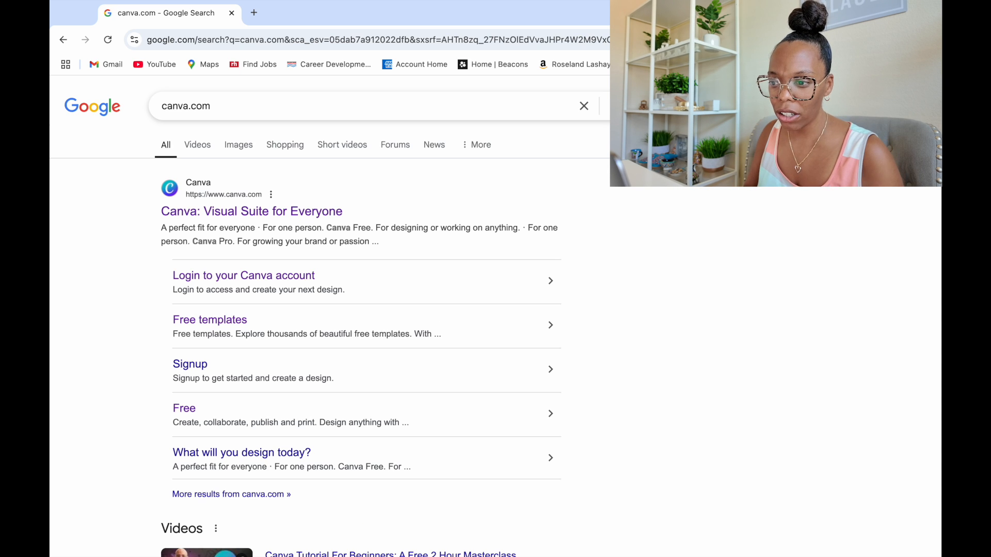
{"action": "left_click", "coordinate": [222, 199]}
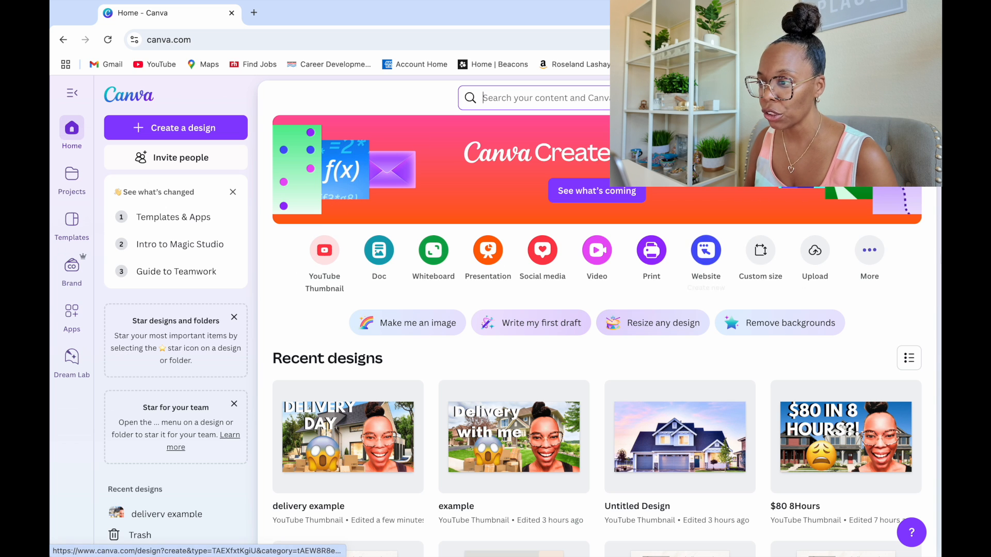
Search Canva for "youtube thumbnail"
{"action": "left_click", "coordinate": [597, 95]}
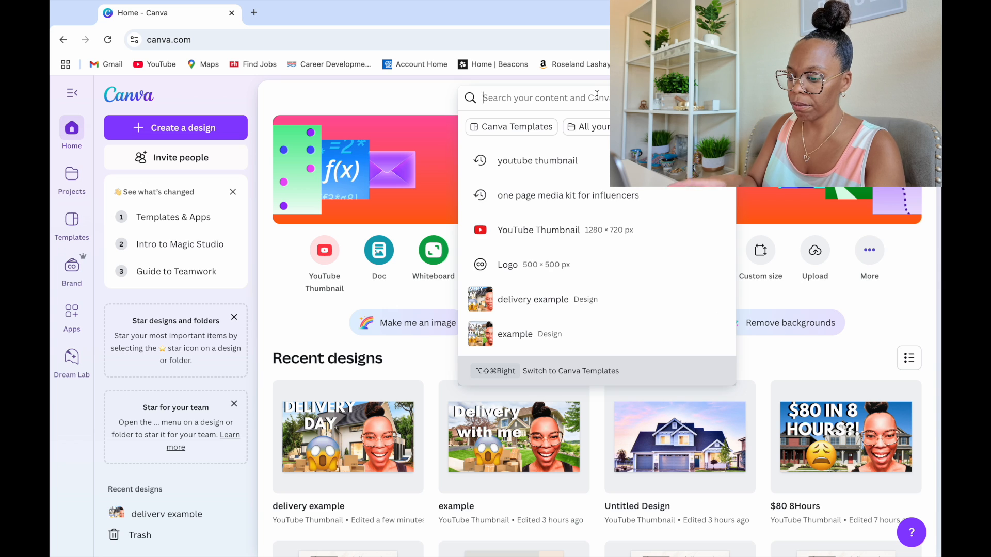
{"action": "type", "text": "yo"}
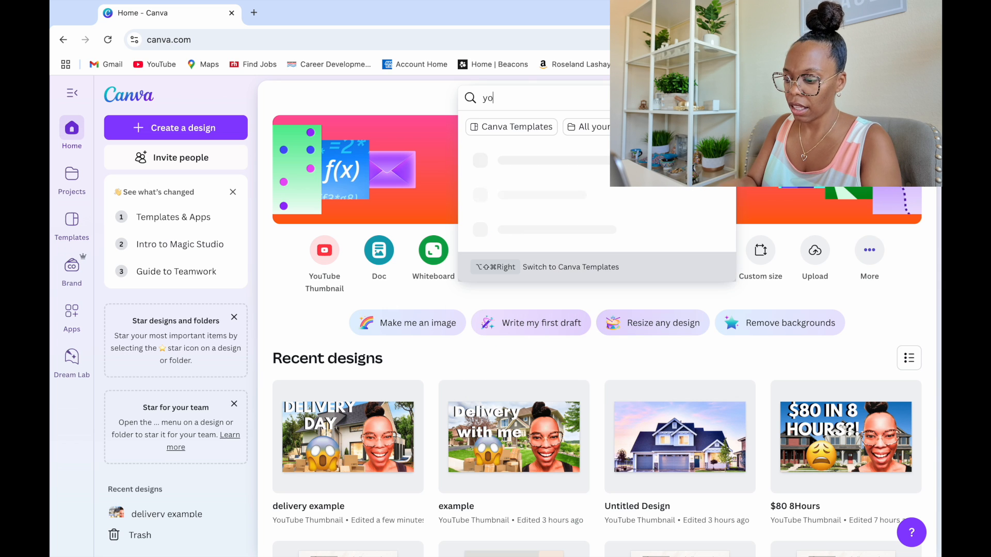
{"action": "type", "text": "utube "}
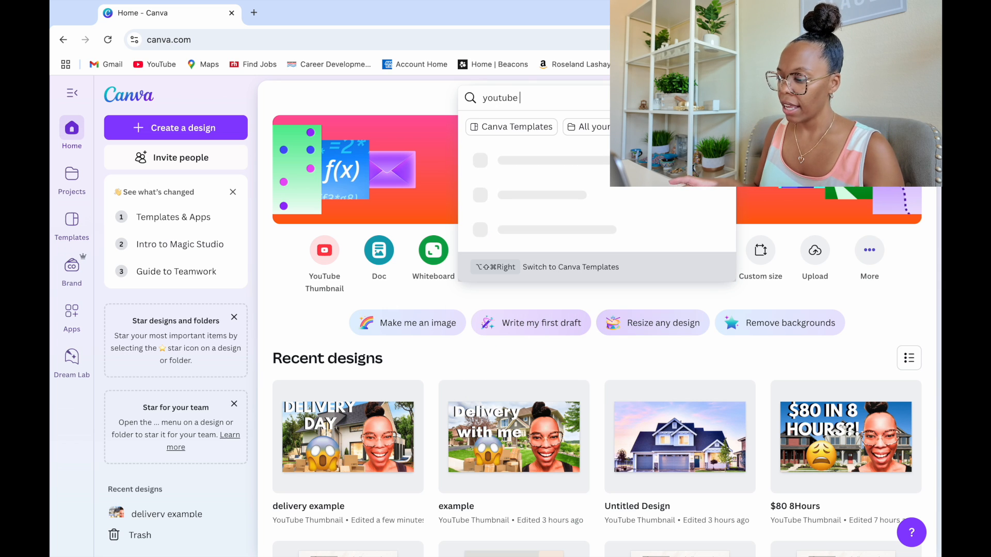
{"action": "type", "text": "thumbnail"}
{"action": "key", "text": "Return"}
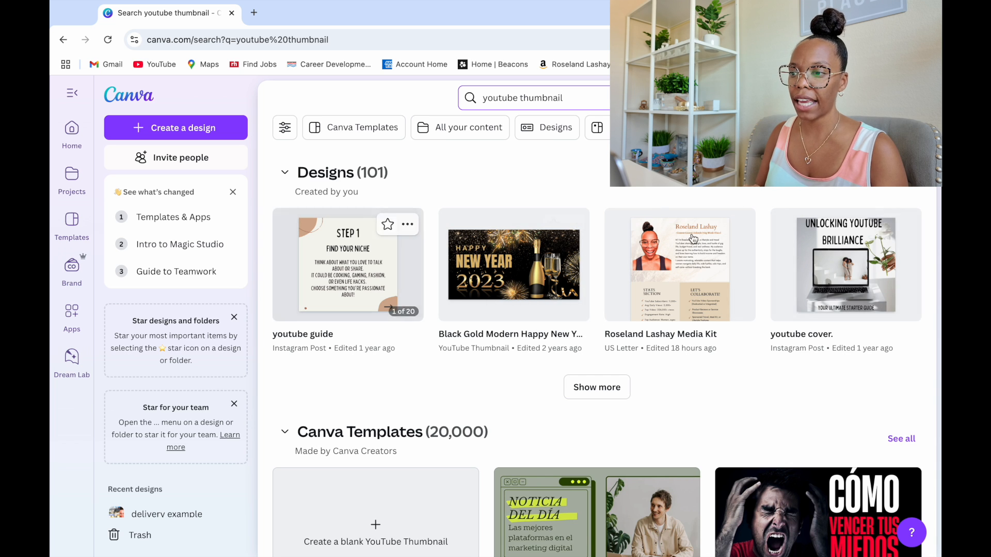
Look over the Canva template results and create a blank YouTube Thumbnail design
{"action": "scroll", "coordinate": [570, 302], "scroll_direction": "down", "scroll_amount": 1}
{"action": "scroll", "coordinate": [570, 302], "scroll_direction": "down", "scroll_amount": 7}
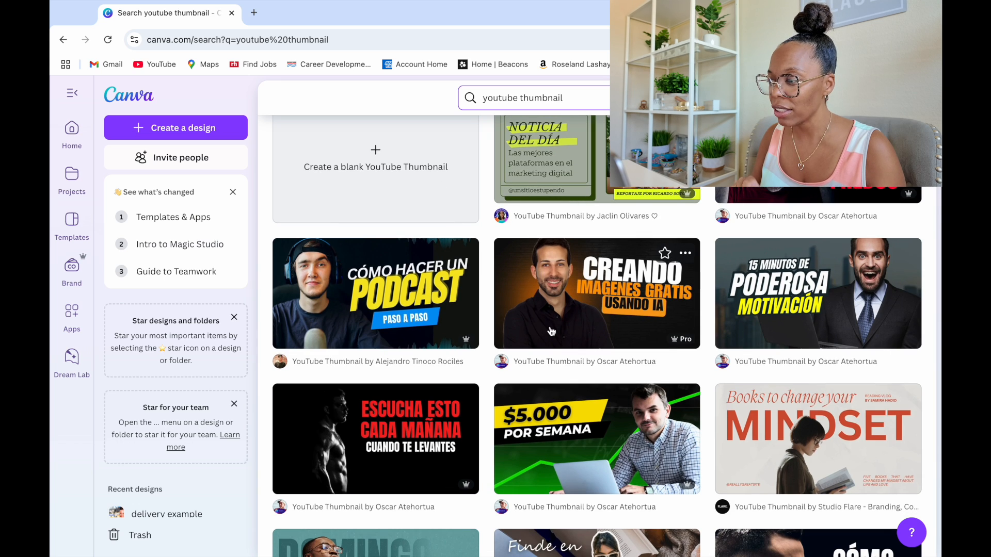
{"action": "scroll", "coordinate": [551, 331], "scroll_direction": "down", "scroll_amount": 3}
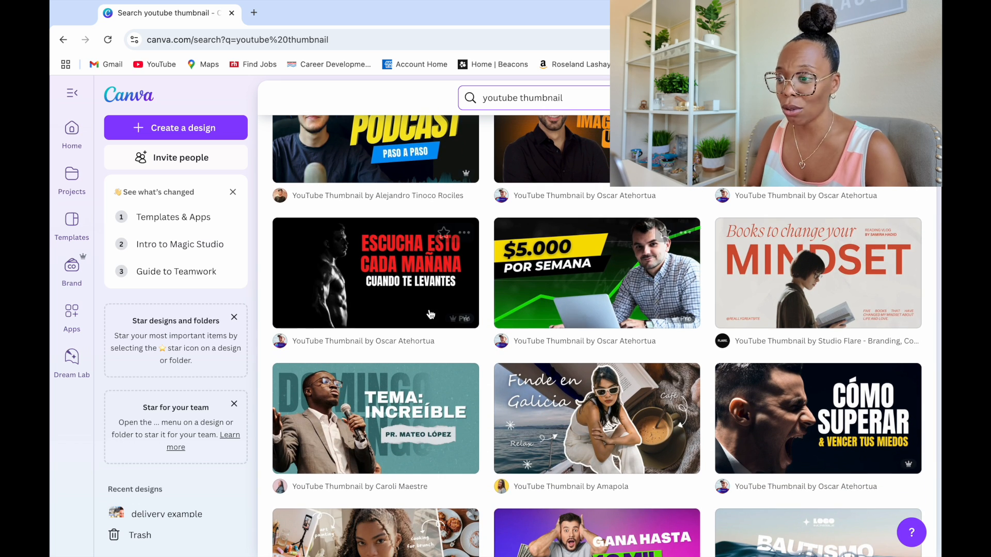
{"action": "scroll", "coordinate": [570, 339], "scroll_direction": "down", "scroll_amount": 2}
{"action": "scroll", "coordinate": [570, 339], "scroll_direction": "down", "scroll_amount": 1}
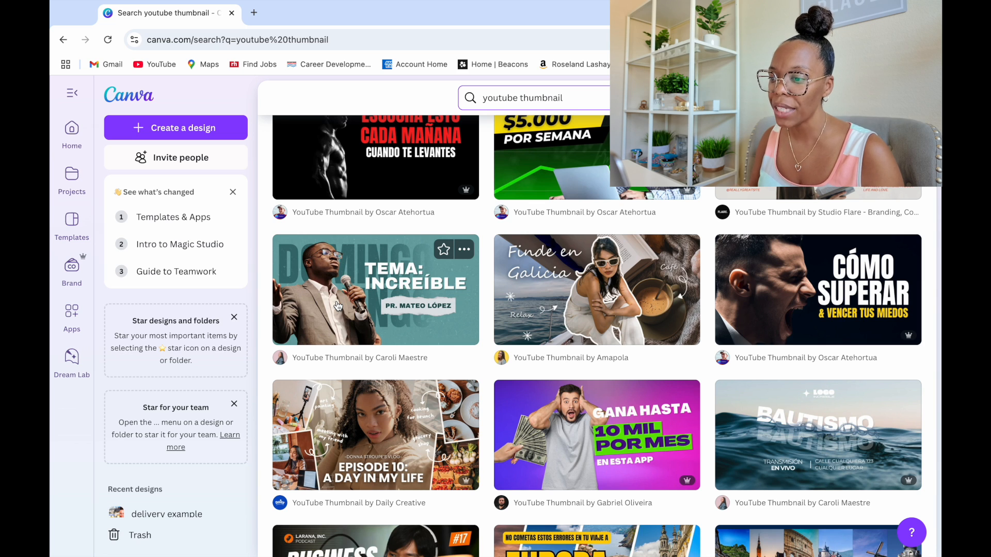
{"action": "scroll", "coordinate": [338, 306], "scroll_direction": "up", "scroll_amount": 10}
{"action": "scroll", "coordinate": [337, 302], "scroll_direction": "down", "scroll_amount": 3}
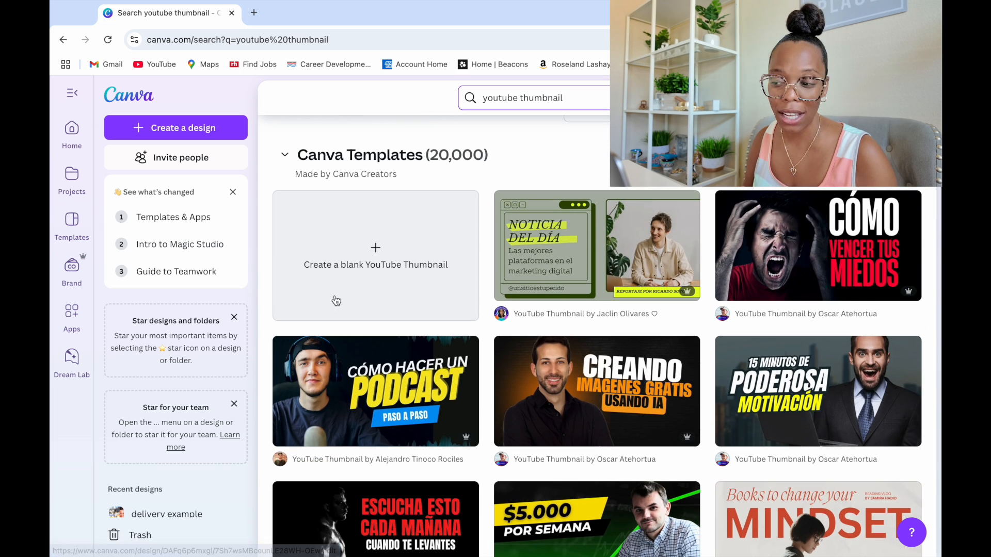
{"action": "left_click", "coordinate": [407, 274]}
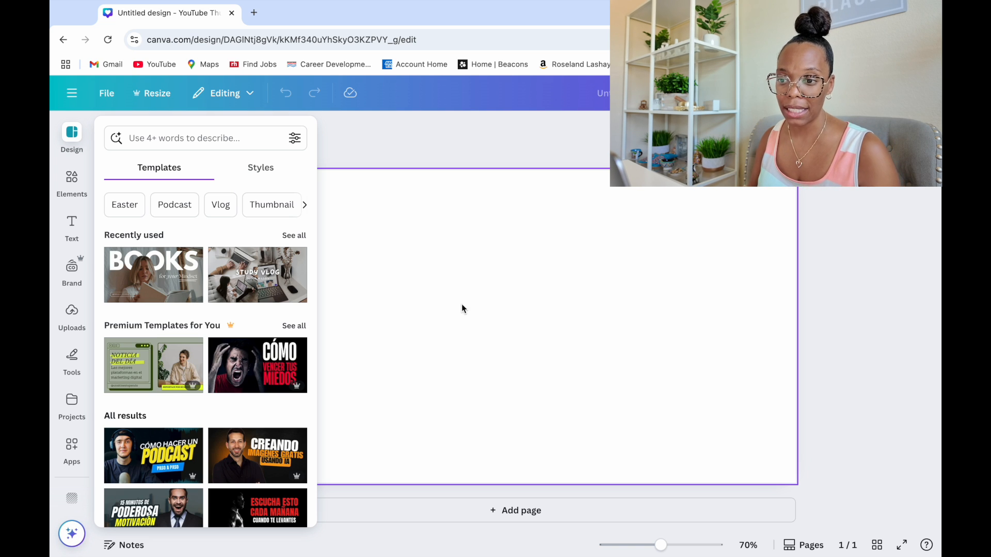
Search the design elements for "houses"
{"action": "left_click", "coordinate": [75, 192]}
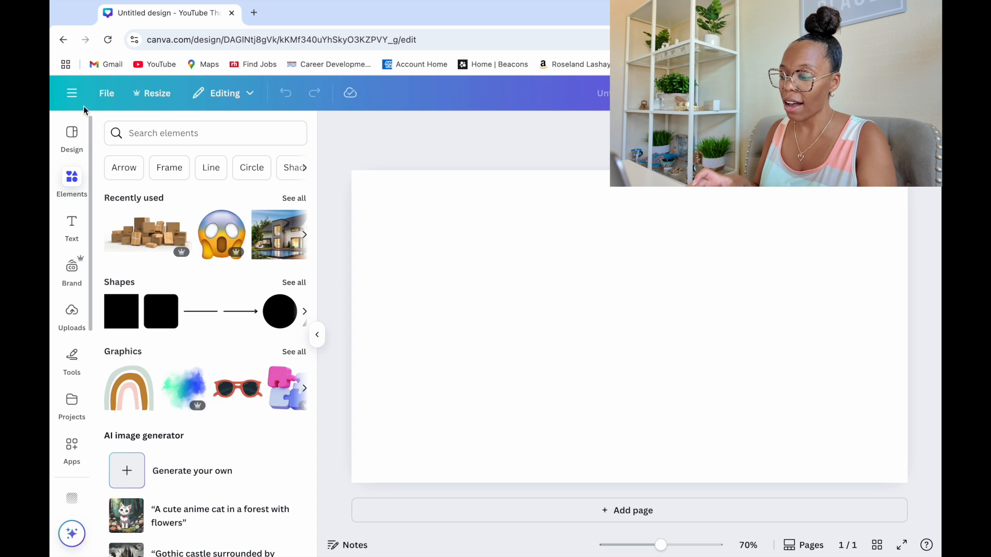
{"action": "left_click", "coordinate": [132, 133]}
{"action": "type", "text": "houses"}
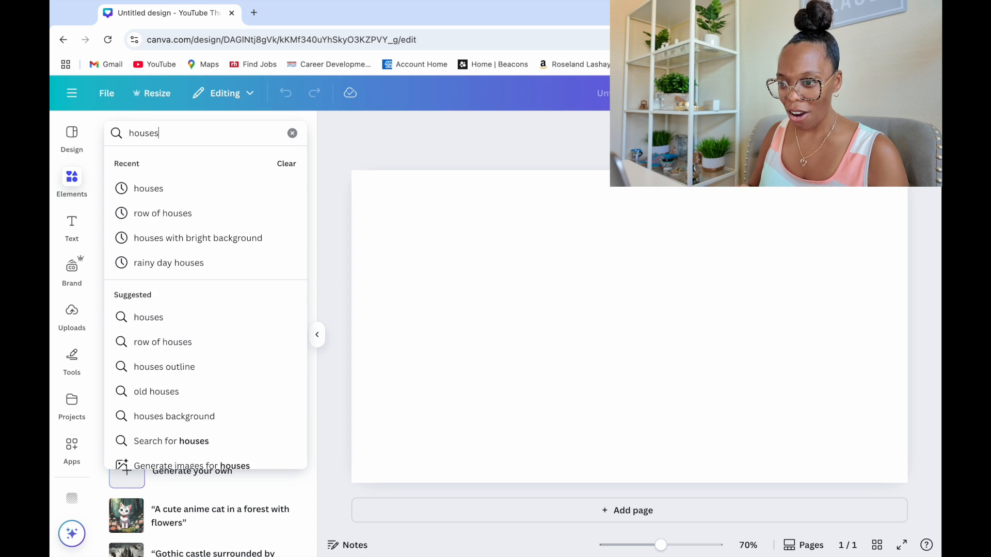
{"action": "key", "text": "Return"}
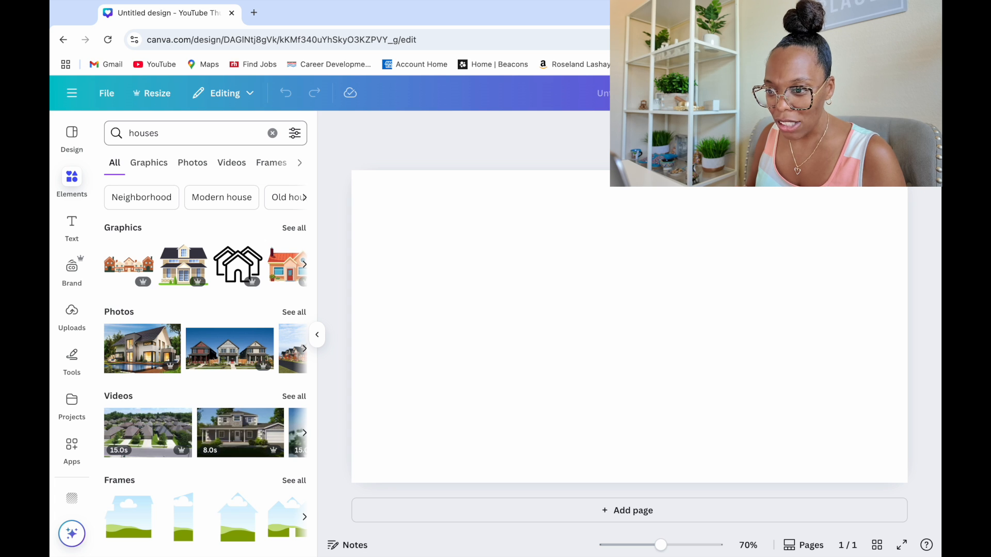
Limit the house results to photos and add the two-storey house with a green front lawn to the page
{"action": "left_click", "coordinate": [197, 170]}
{"action": "left_click", "coordinate": [159, 165]}
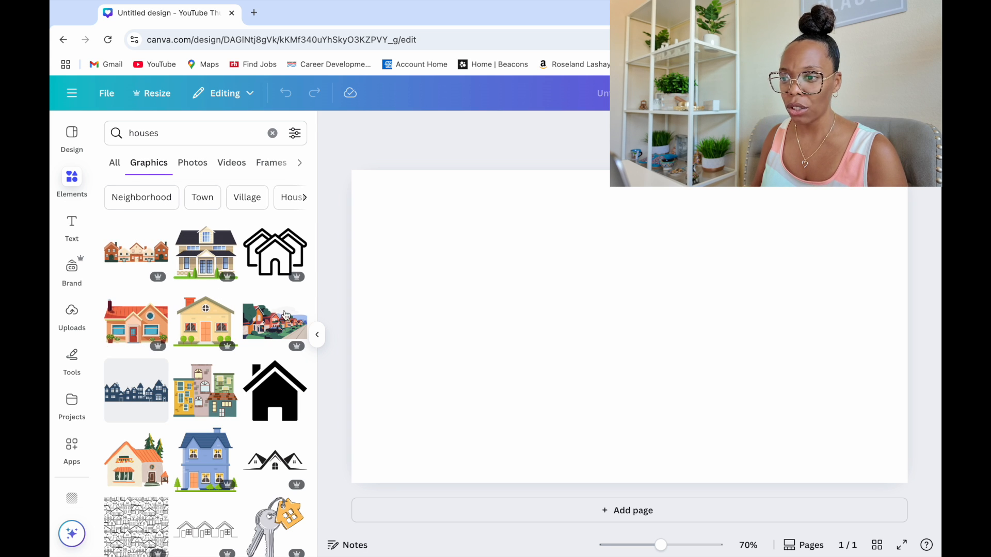
{"action": "left_click", "coordinate": [232, 163]}
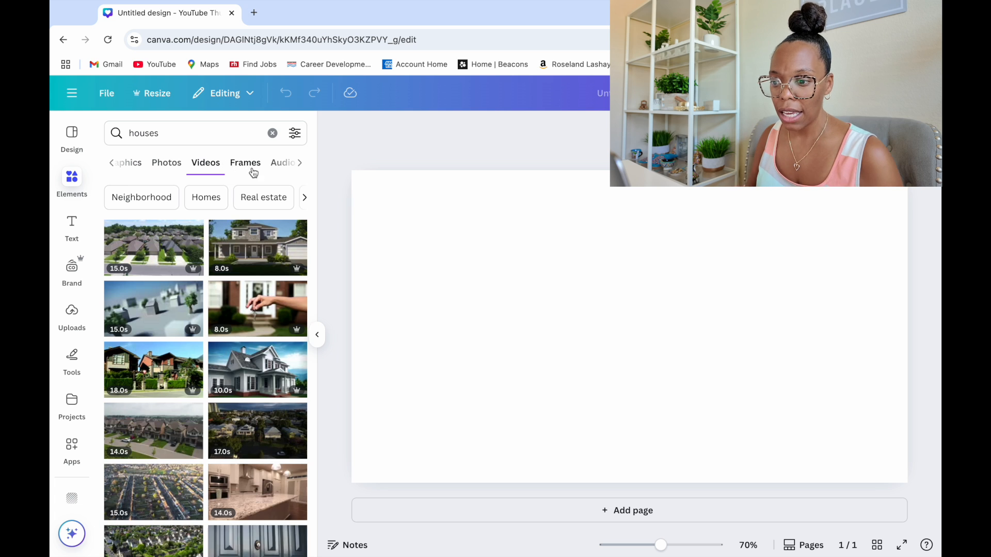
{"action": "left_click", "coordinate": [167, 163]}
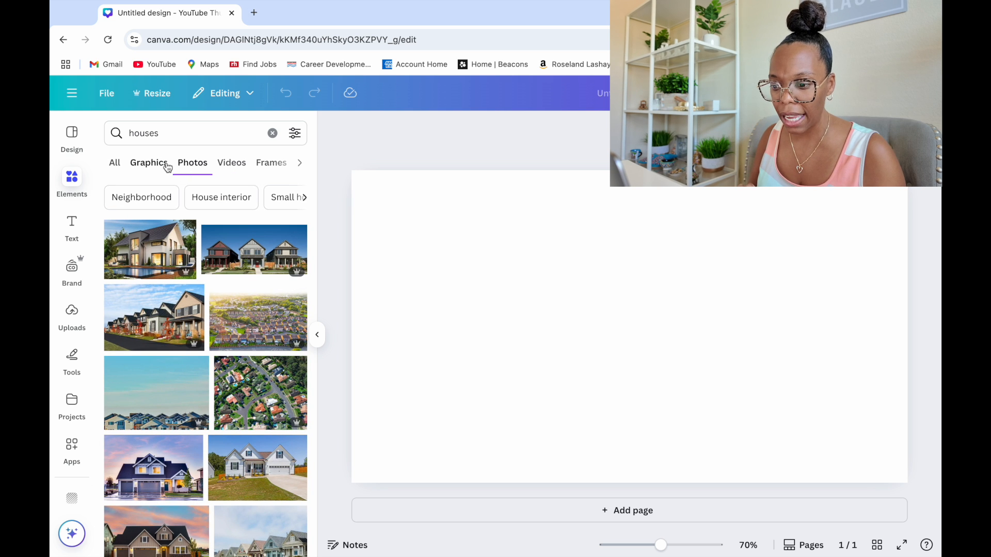
{"action": "scroll", "coordinate": [199, 367], "scroll_direction": "down", "scroll_amount": 4}
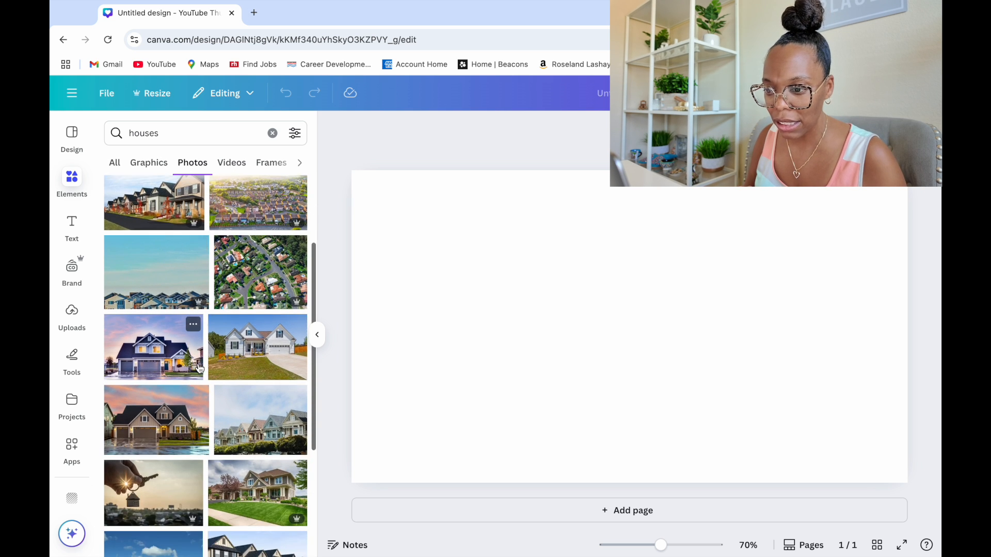
{"action": "scroll", "coordinate": [199, 367], "scroll_direction": "down", "scroll_amount": 4}
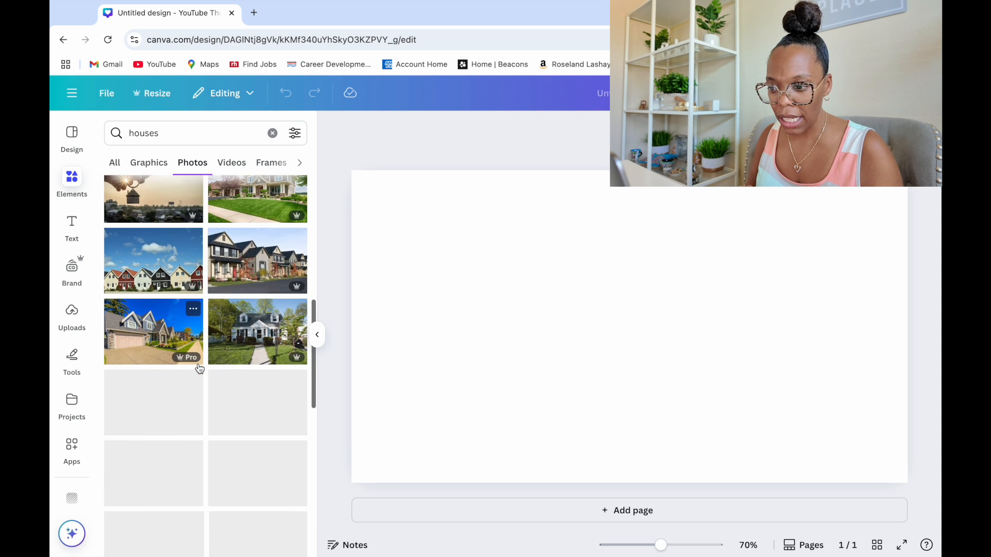
{"action": "scroll", "coordinate": [200, 367], "scroll_direction": "down", "scroll_amount": 1}
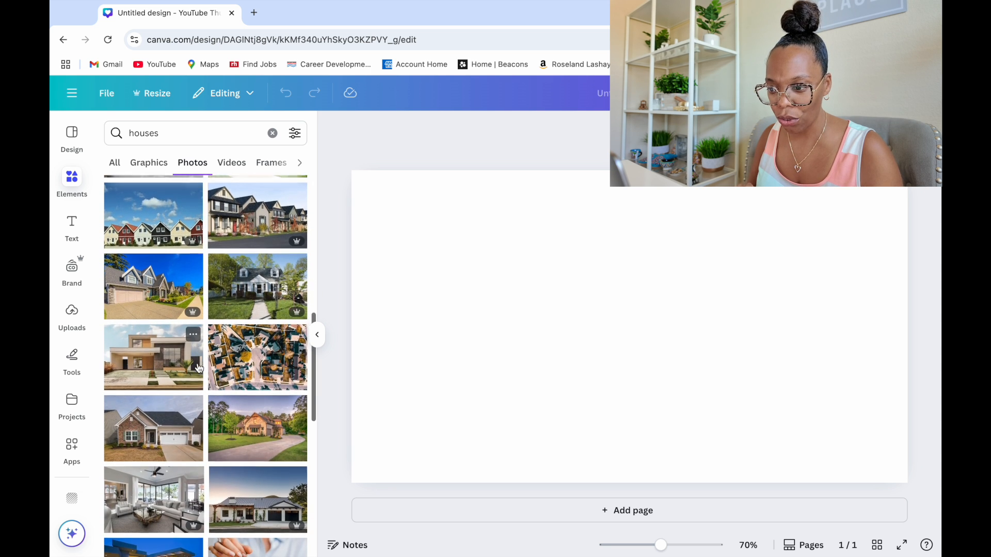
{"action": "scroll", "coordinate": [219, 439], "scroll_direction": "up", "scroll_amount": 3}
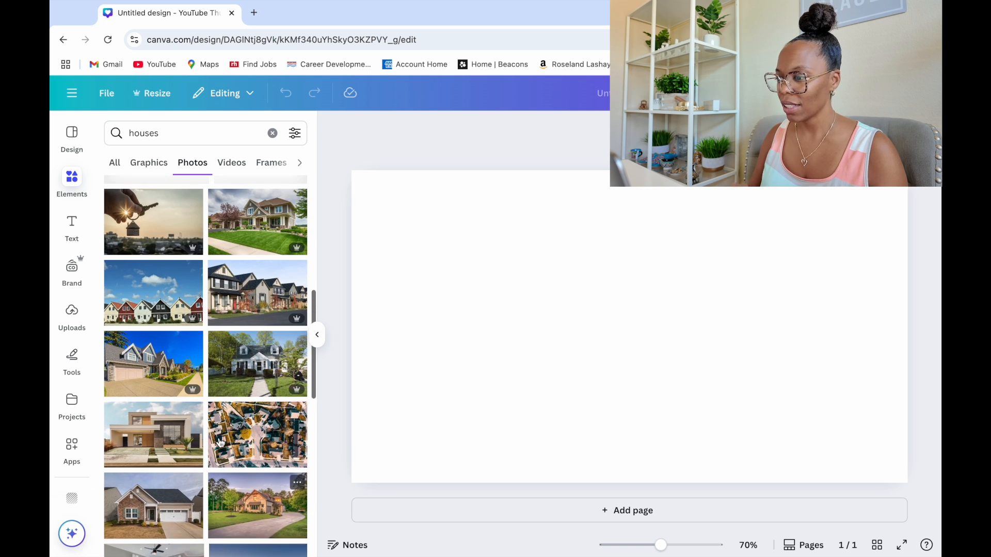
{"action": "scroll", "coordinate": [219, 442], "scroll_direction": "up", "scroll_amount": 2}
{"action": "left_click", "coordinate": [268, 361]}
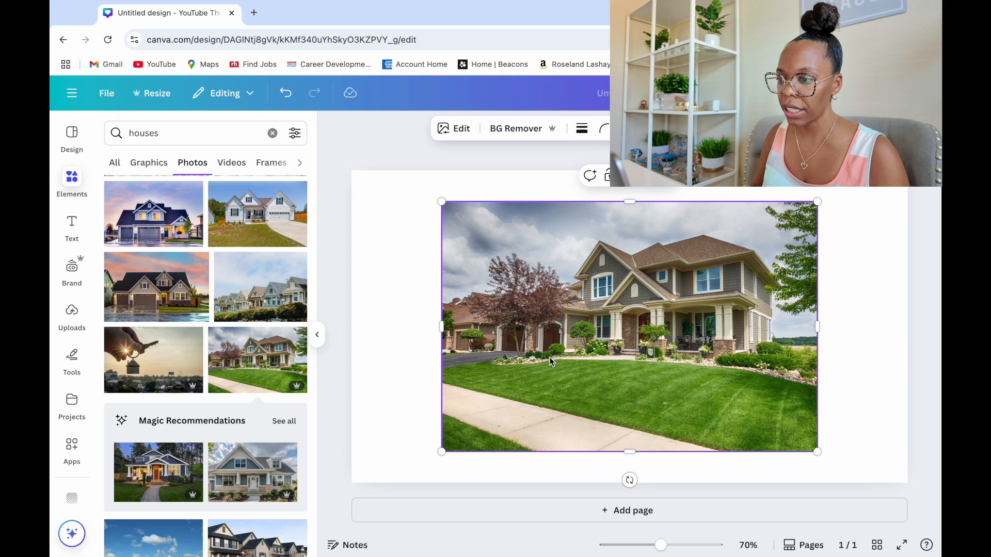
Align the house photo with the page's top-left corner and enlarge it to fill the whole thumbnail as the background
{"action": "left_click_drag", "start_coordinate": [565, 339], "coordinate": [473, 308]}
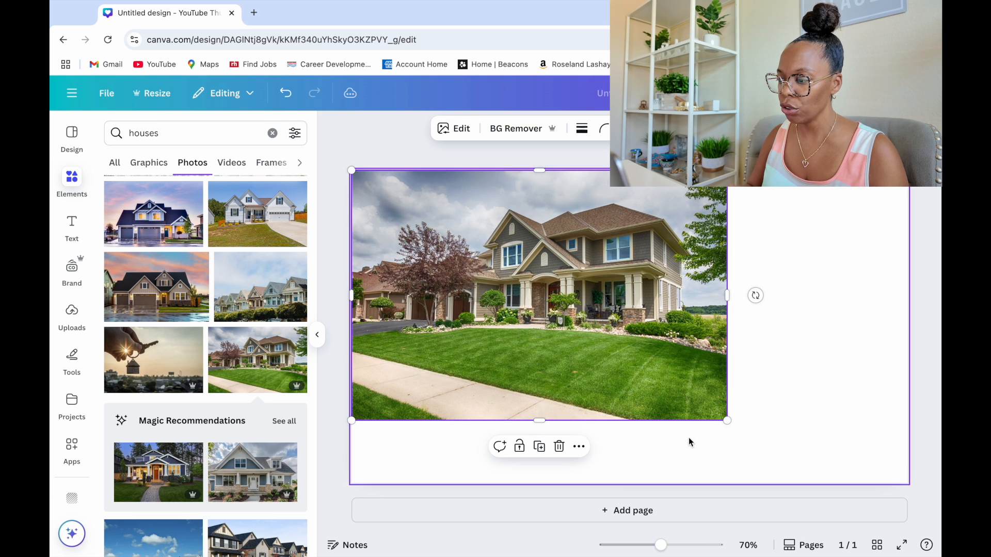
{"action": "left_click_drag", "start_coordinate": [725, 420], "coordinate": [821, 484]}
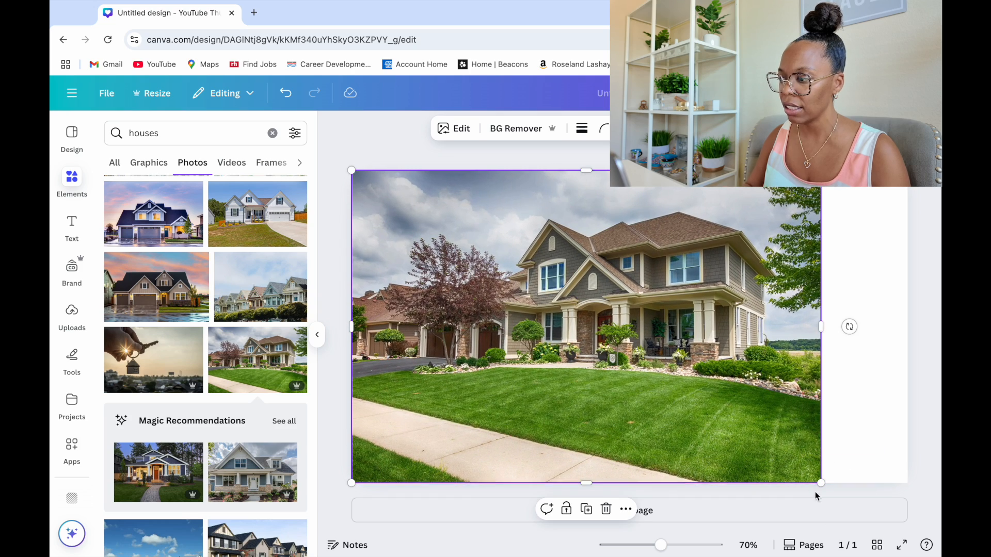
{"action": "left_click_drag", "start_coordinate": [821, 331], "coordinate": [907, 338]}
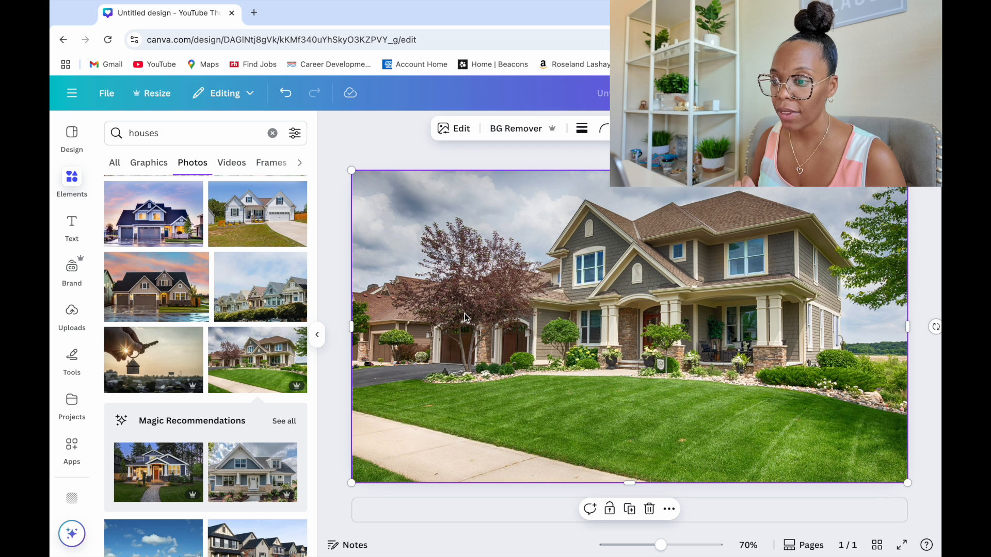
Adjust the house photo's brightness to 40
{"action": "left_click", "coordinate": [461, 135]}
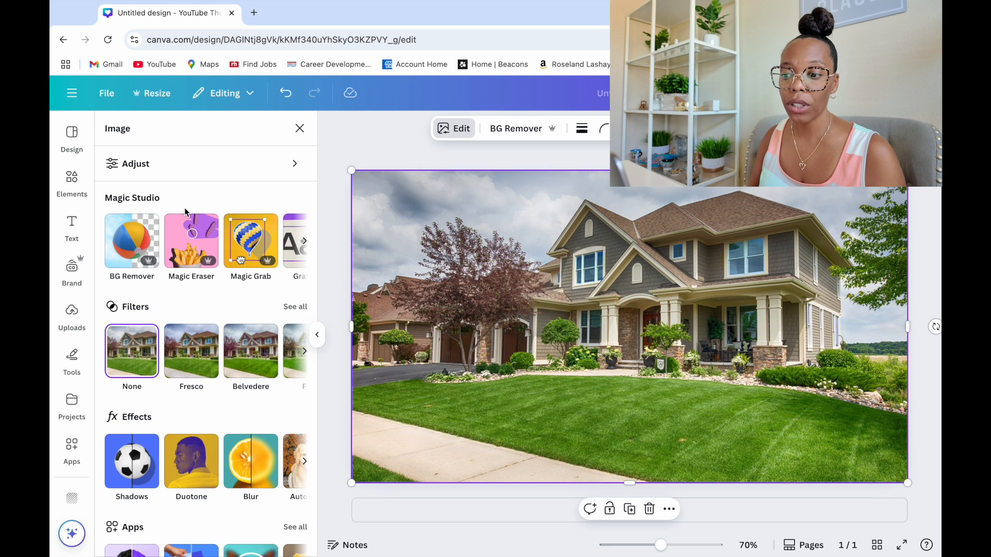
{"action": "left_click", "coordinate": [173, 177]}
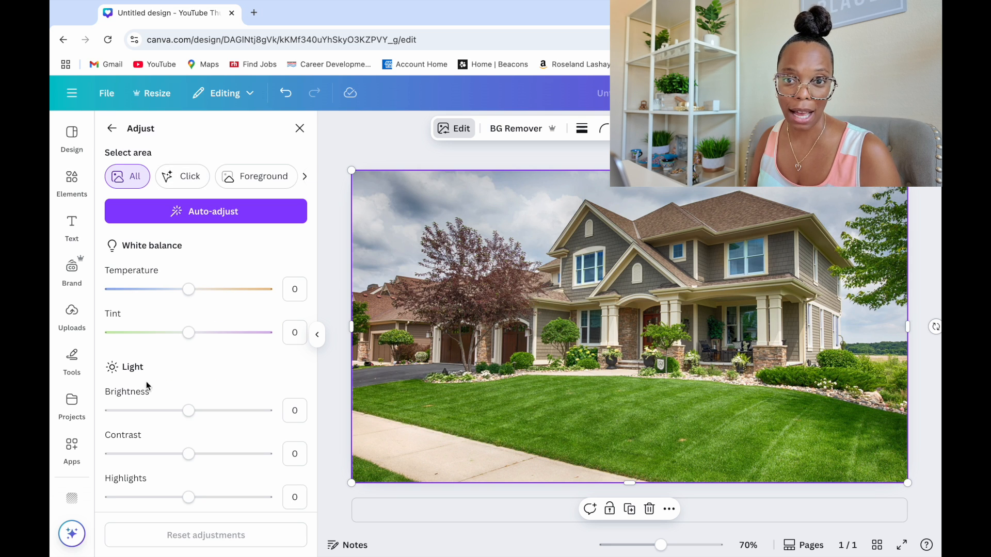
{"action": "scroll", "coordinate": [148, 400], "scroll_direction": "down", "scroll_amount": 1}
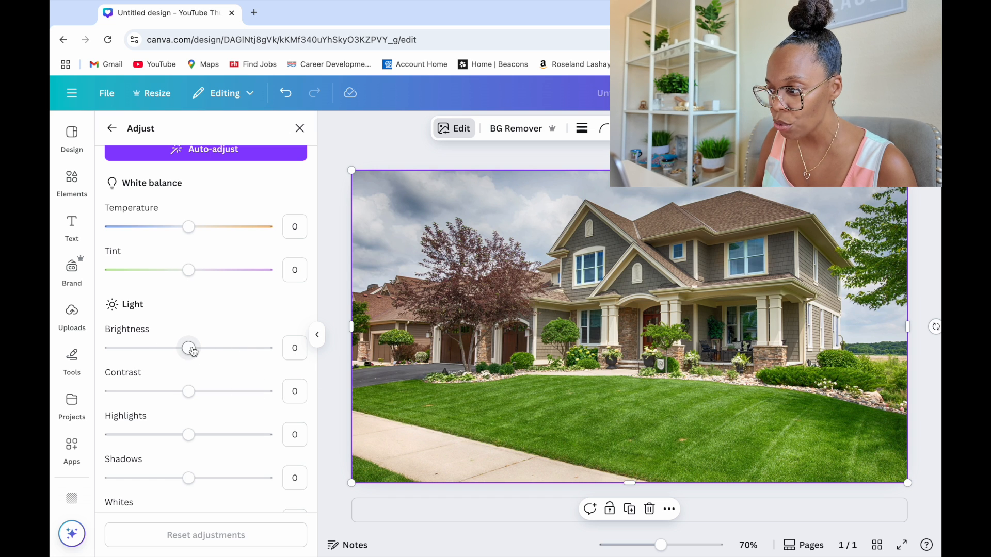
{"action": "left_click_drag", "start_coordinate": [192, 351], "coordinate": [222, 352]}
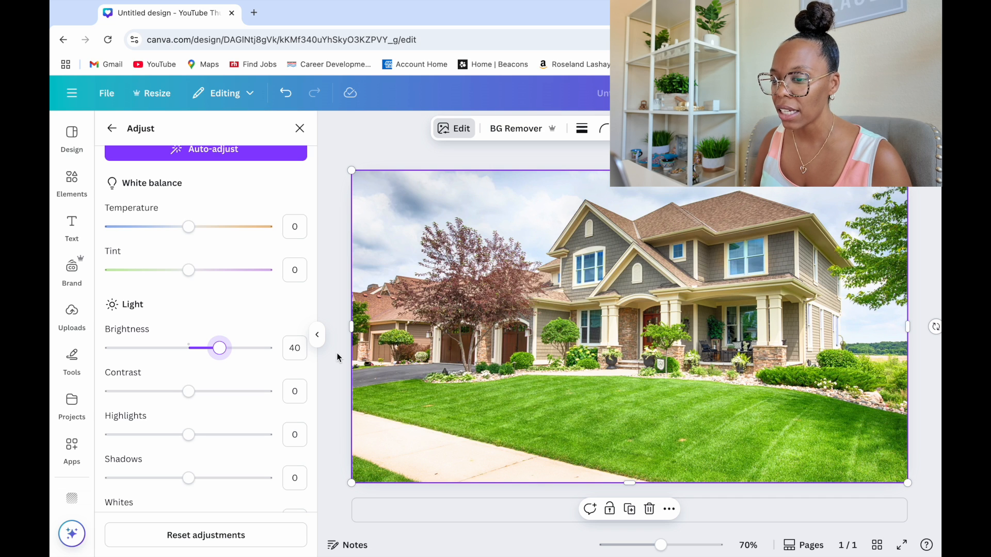
{"action": "left_click", "coordinate": [112, 130]}
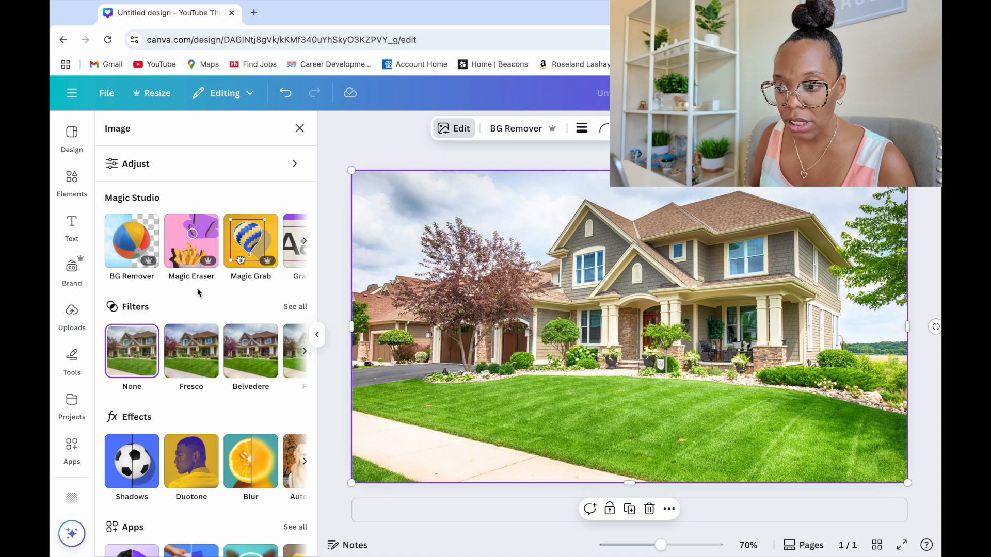
Add one of the uploaded smiling portrait photos and place it in the thumbnail's bottom-right corner
{"action": "left_click", "coordinate": [67, 331]}
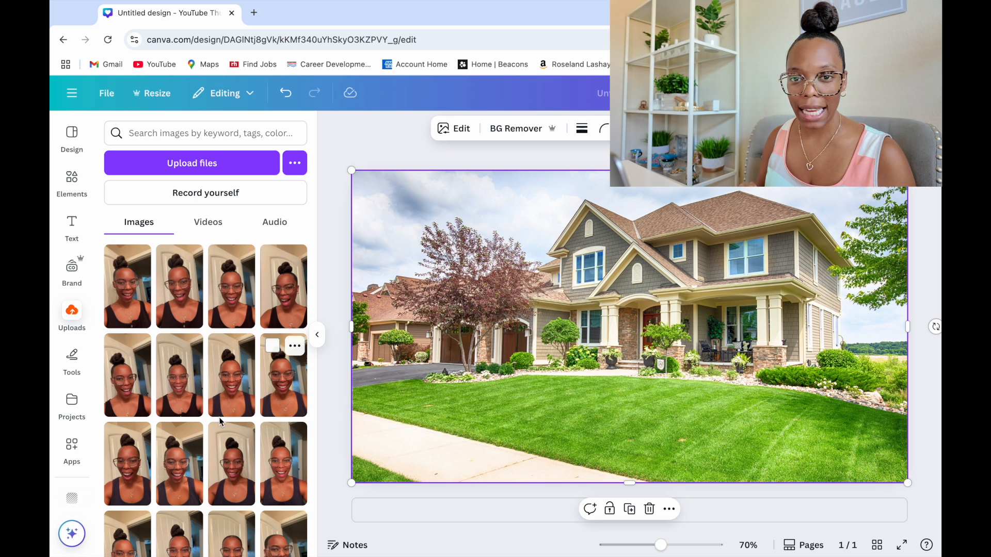
{"action": "left_click", "coordinate": [246, 403]}
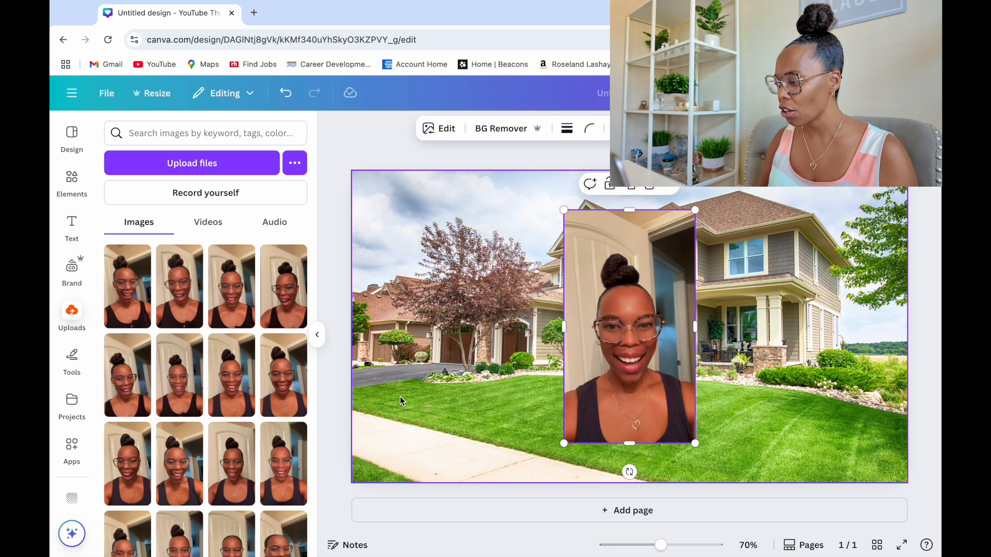
{"action": "left_click_drag", "start_coordinate": [621, 370], "coordinate": [837, 407]}
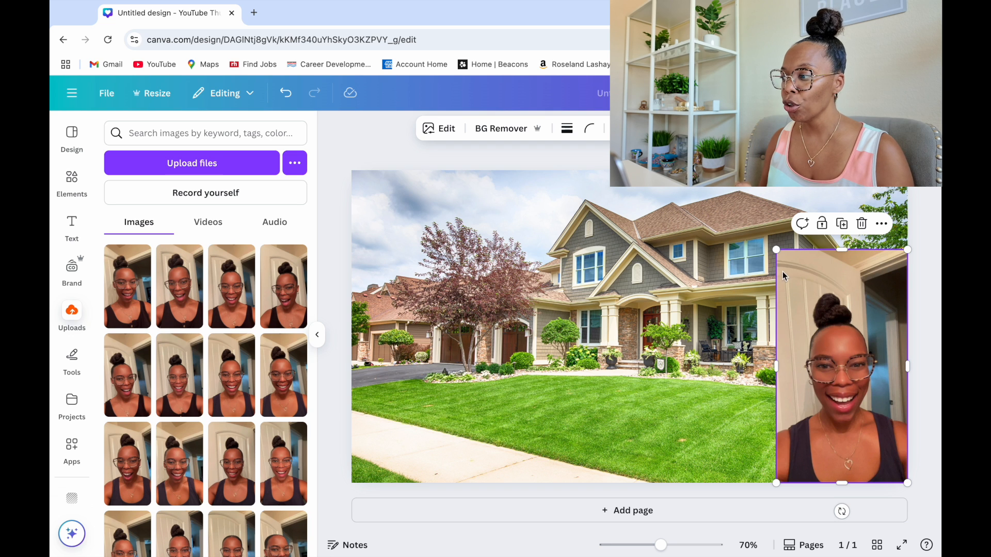
Remove the portrait's background and enlarge the cutout so it covers the right side of the thumbnail from top to bottom
{"action": "left_click", "coordinate": [519, 134]}
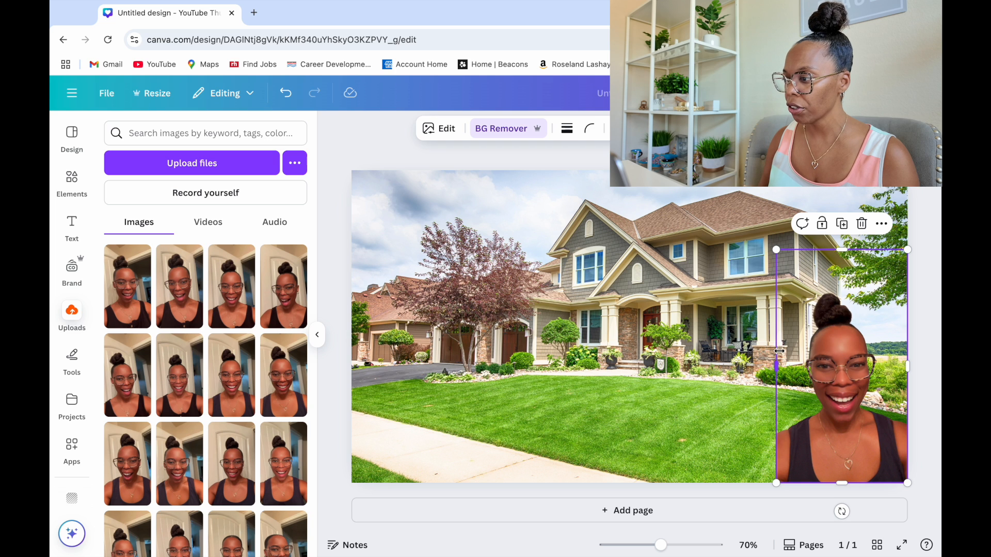
{"action": "left_click_drag", "start_coordinate": [776, 366], "coordinate": [650, 366]}
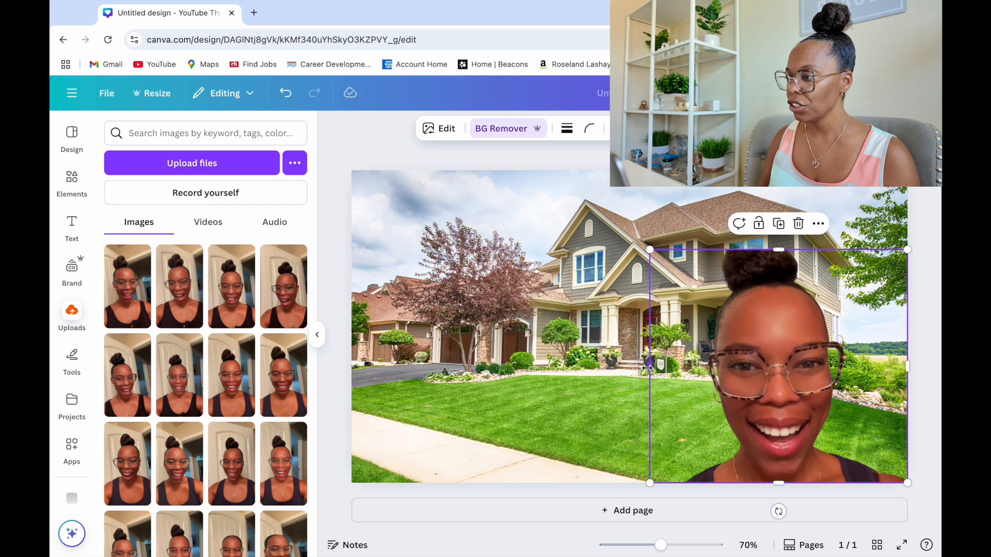
{"action": "left_click_drag", "start_coordinate": [778, 249], "coordinate": [774, 216]}
{"action": "left_click_drag", "start_coordinate": [773, 288], "coordinate": [771, 242]}
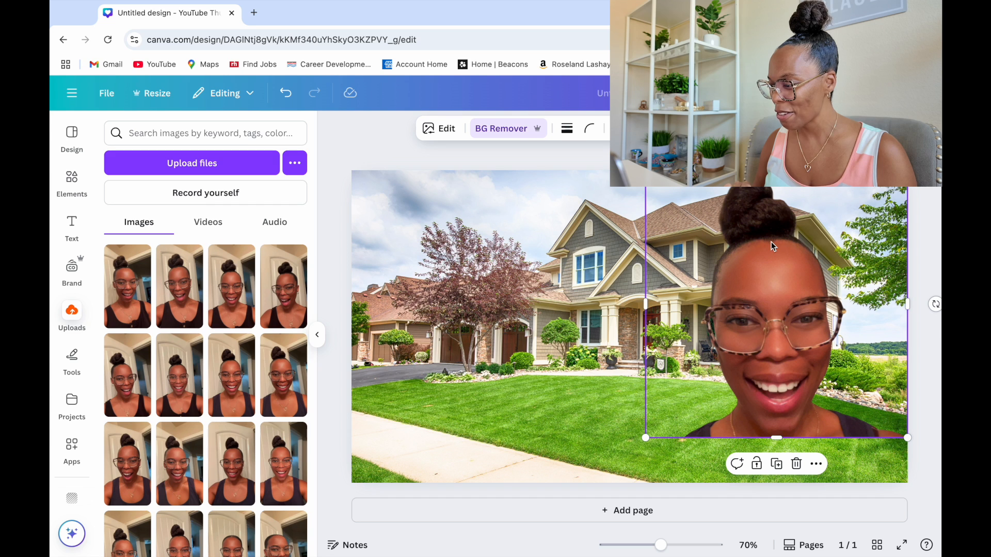
{"action": "left_click_drag", "start_coordinate": [776, 438], "coordinate": [778, 482]}
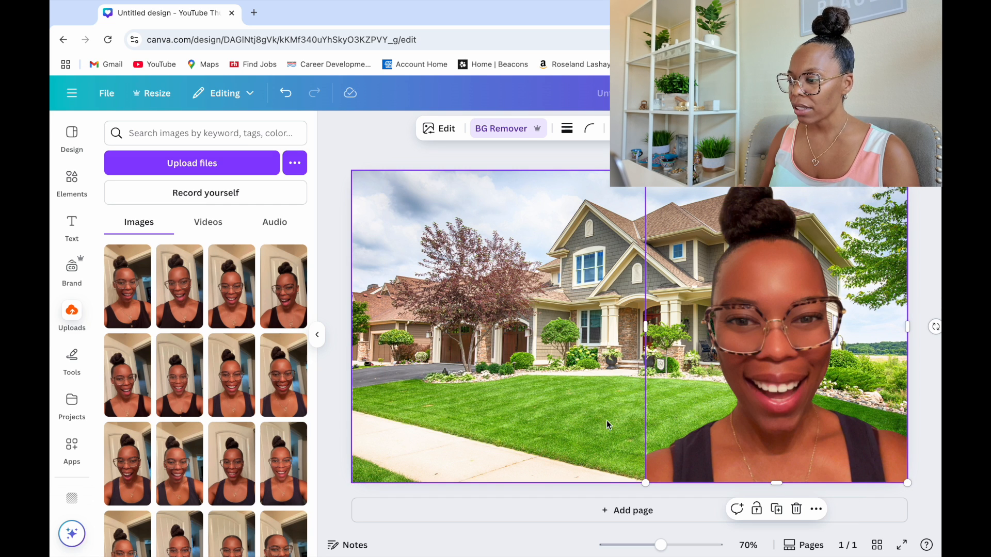
Enlarge the portrait cutout slightly from its bottom-left corner so it extends past the page's bottom edge
{"action": "left_click", "coordinate": [580, 423]}
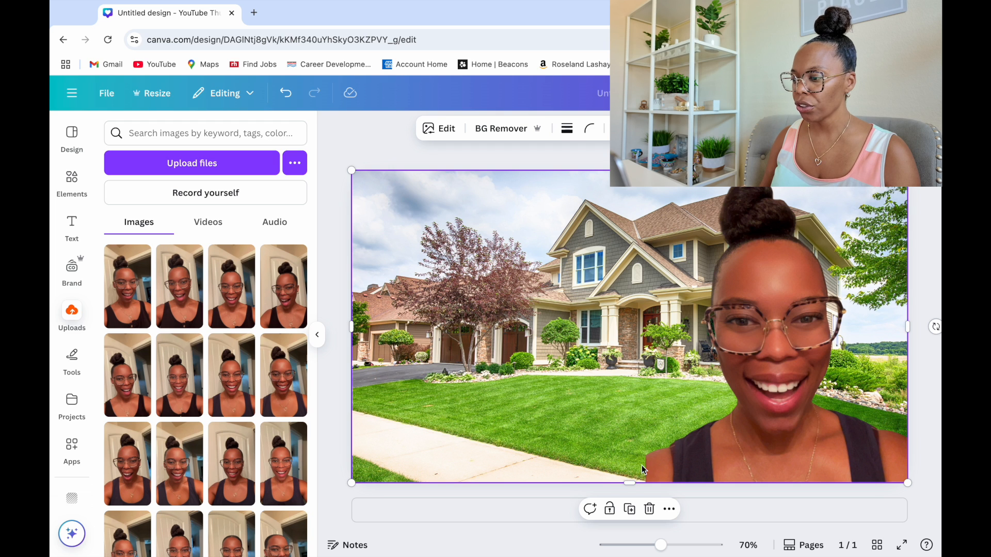
{"action": "left_click", "coordinate": [655, 463]}
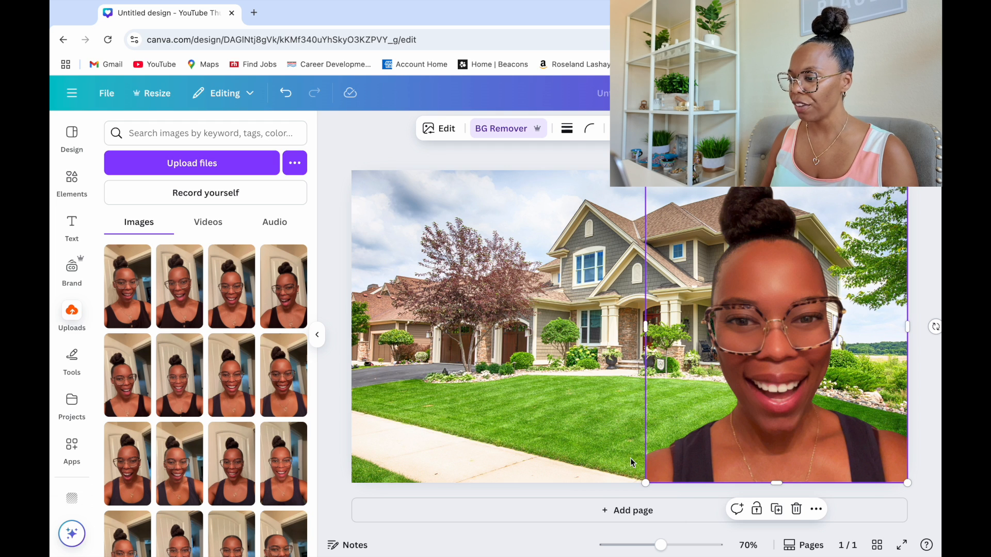
{"action": "left_click", "coordinate": [592, 457]}
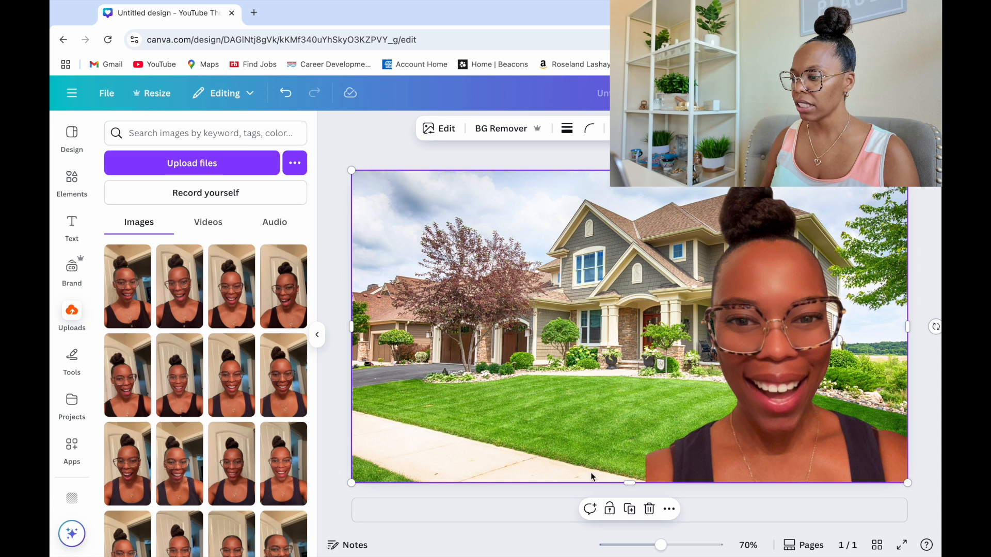
{"action": "left_click", "coordinate": [649, 466]}
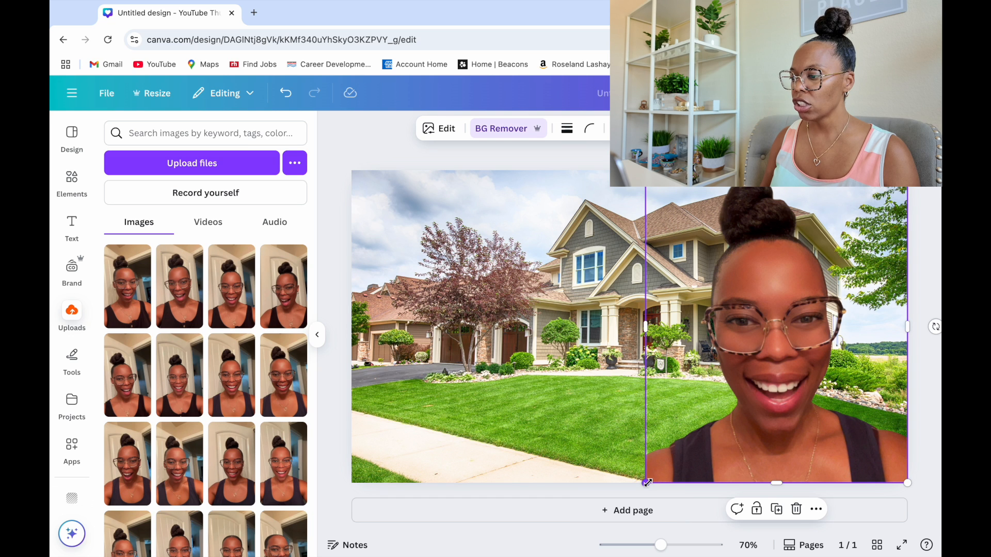
{"action": "left_click_drag", "start_coordinate": [644, 483], "coordinate": [628, 503]}
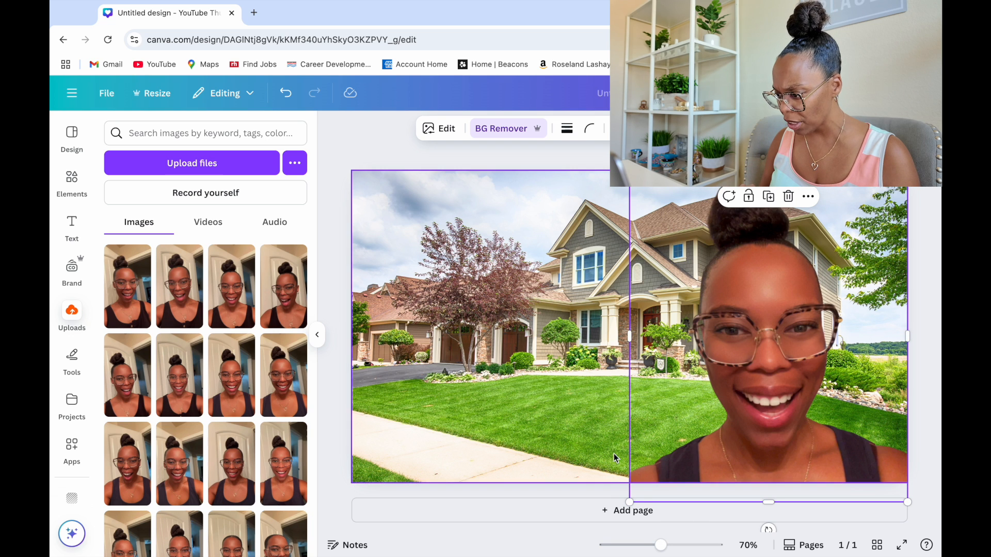
{"action": "left_click", "coordinate": [584, 395]}
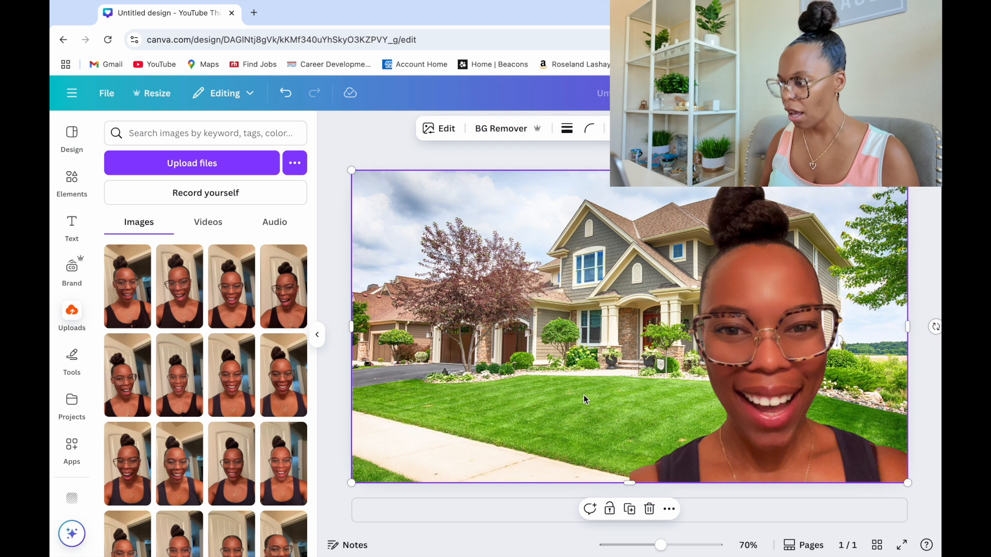
{"action": "left_click", "coordinate": [649, 479]}
{"action": "left_click_drag", "start_coordinate": [629, 502], "coordinate": [623, 510]}
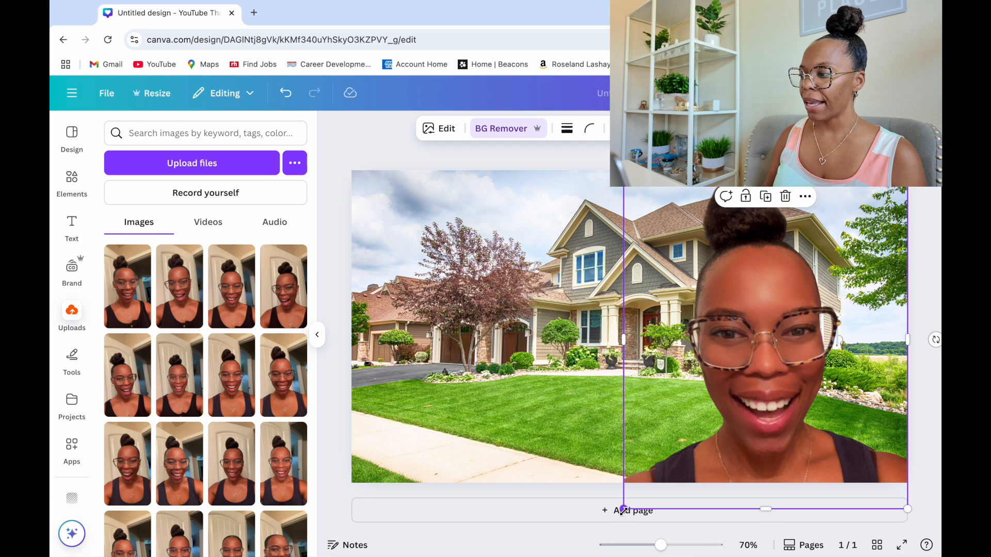
{"action": "left_click", "coordinate": [557, 429]}
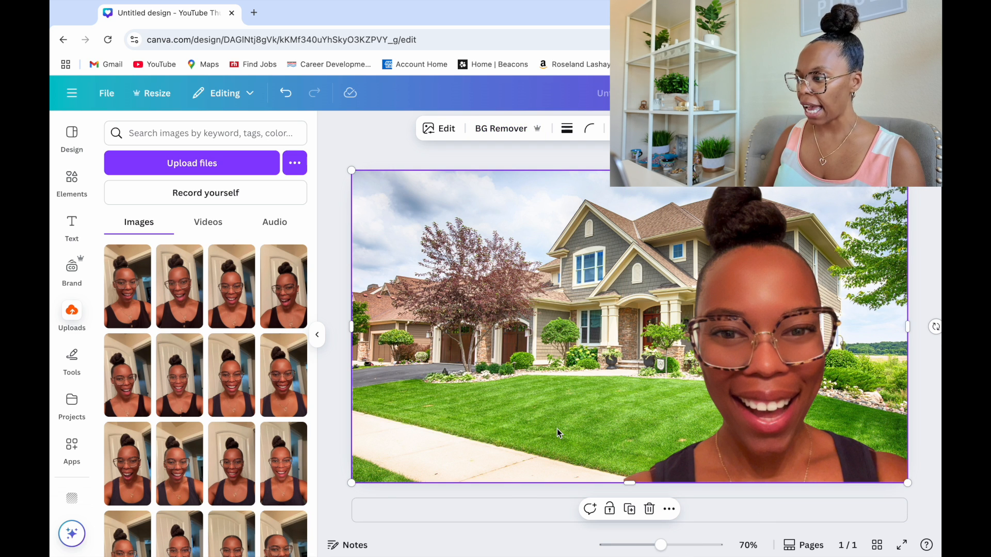
Set the portrait cutout's brightness to 45
{"action": "left_click", "coordinate": [751, 355]}
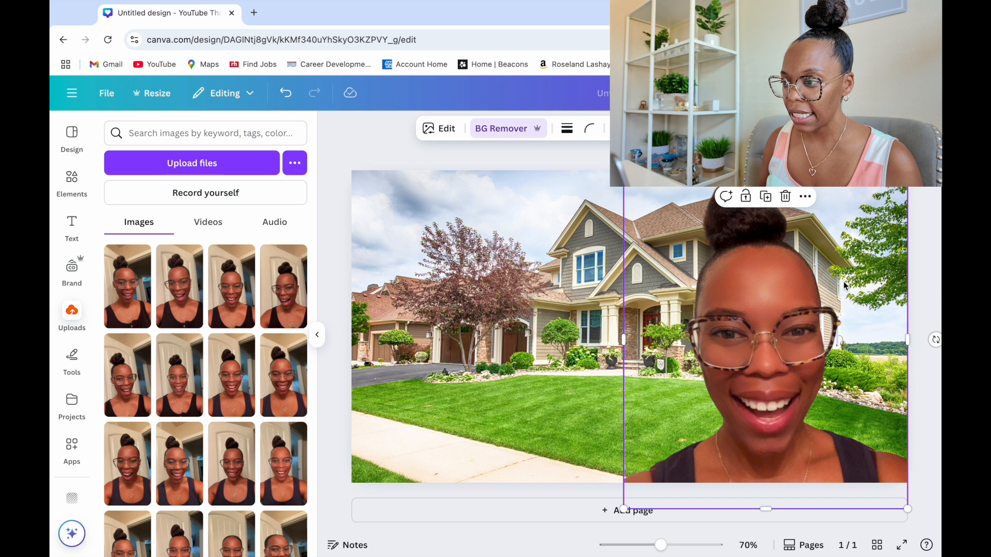
{"action": "left_click", "coordinate": [440, 130]}
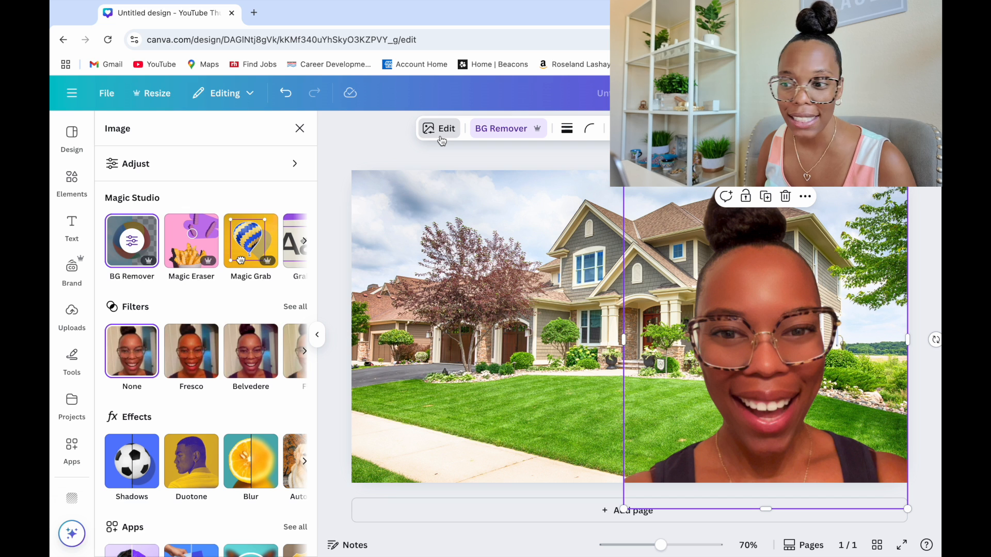
{"action": "left_click", "coordinate": [137, 173]}
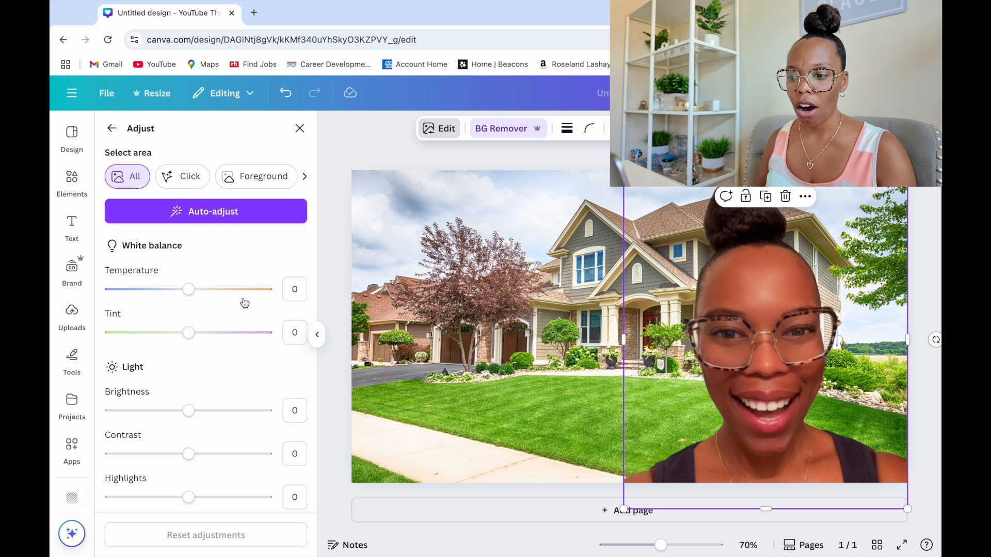
{"action": "scroll", "coordinate": [201, 338], "scroll_direction": "down", "scroll_amount": 2}
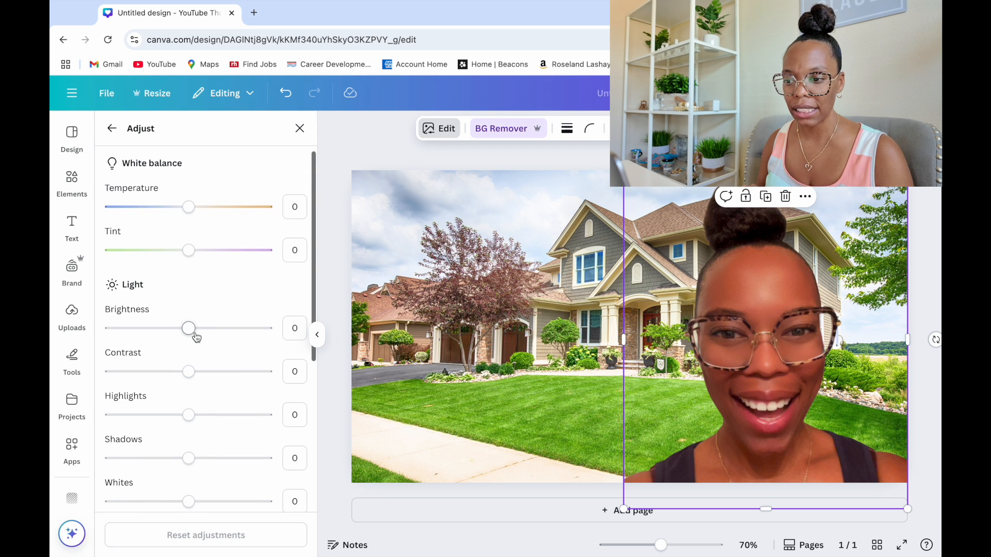
{"action": "scroll", "coordinate": [191, 449], "scroll_direction": "down", "scroll_amount": 10}
{"action": "scroll", "coordinate": [199, 472], "scroll_direction": "up", "scroll_amount": 2}
{"action": "scroll", "coordinate": [198, 474], "scroll_direction": "up", "scroll_amount": 8}
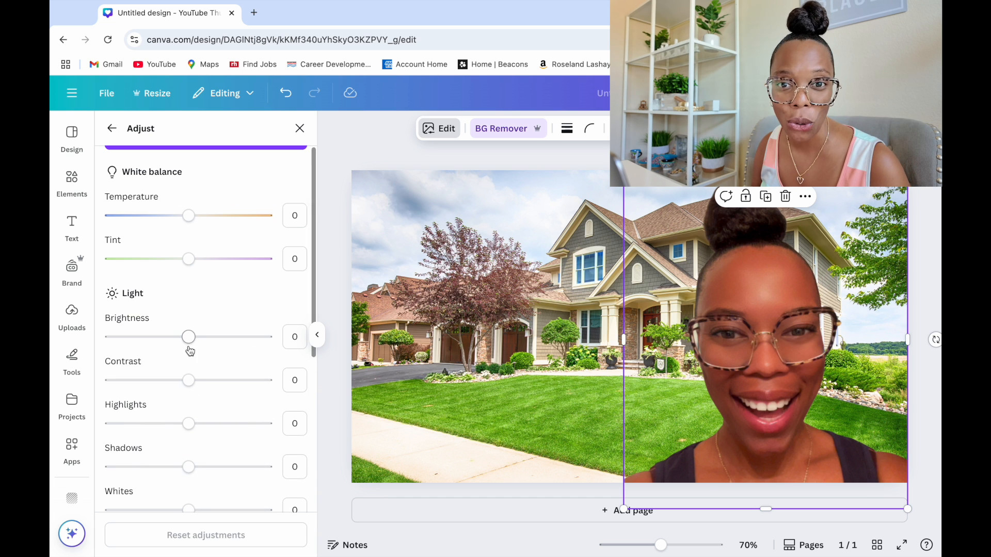
{"action": "left_click_drag", "start_coordinate": [191, 340], "coordinate": [226, 345]}
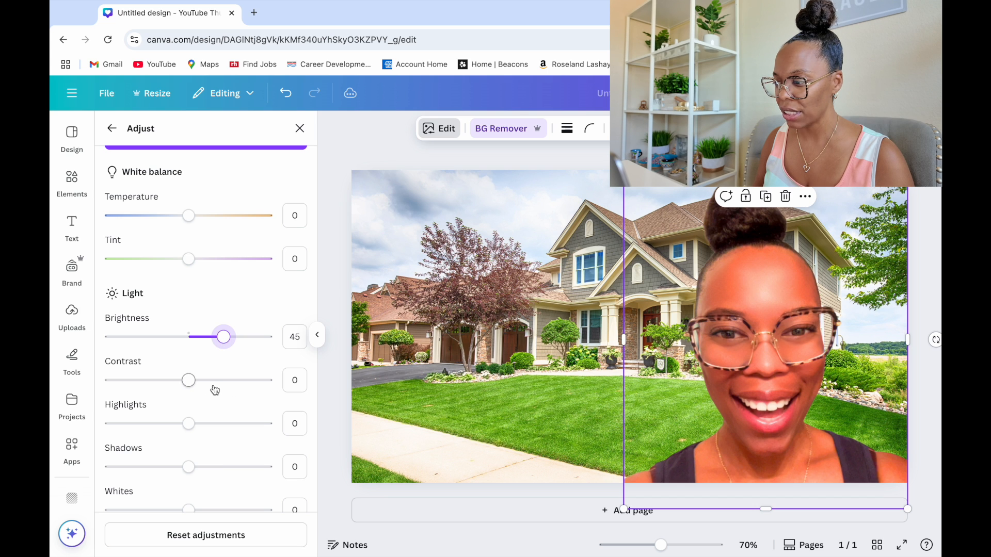
Set the portrait's contrast to 40 and its highlights to 35
{"action": "scroll", "coordinate": [215, 390], "scroll_direction": "down", "scroll_amount": 3}
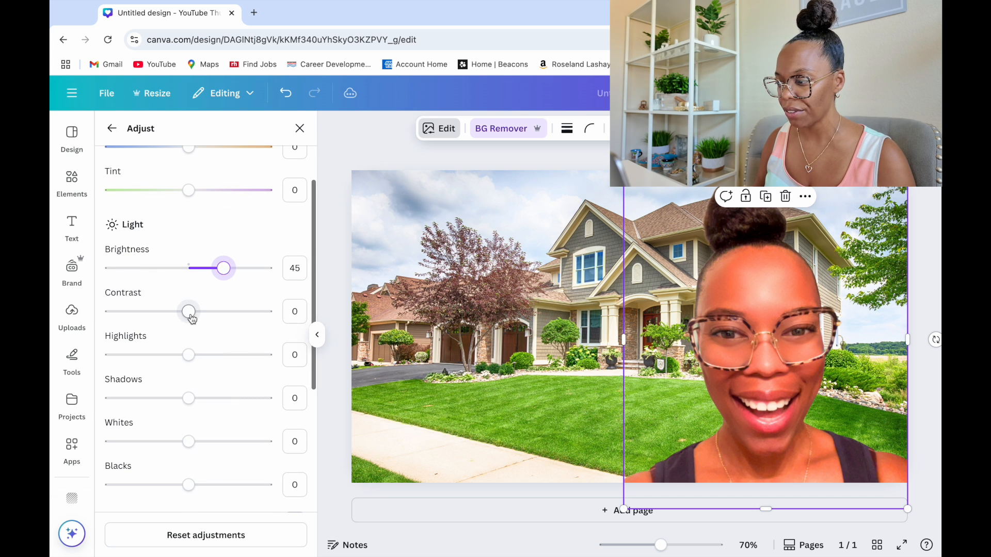
{"action": "left_click_drag", "start_coordinate": [191, 316], "coordinate": [222, 331]}
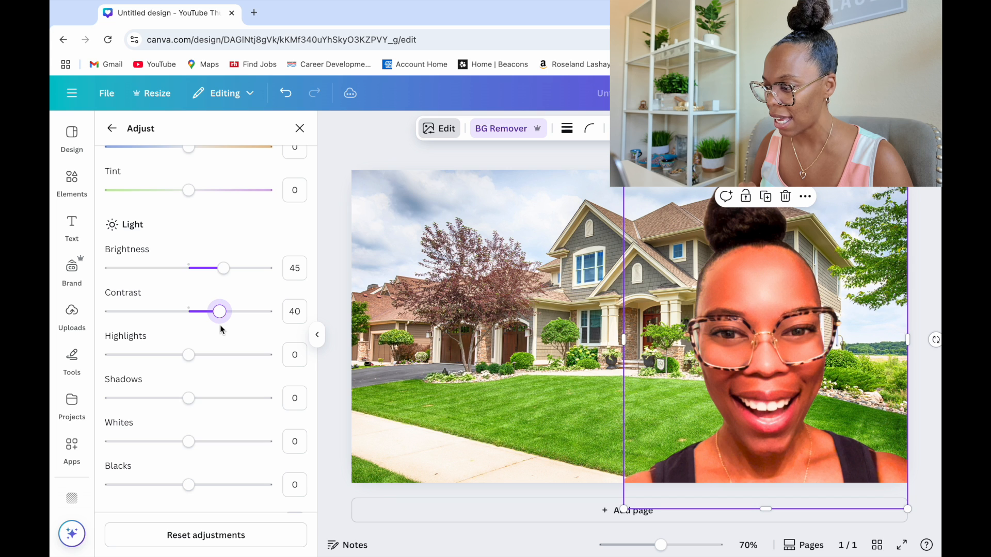
{"action": "left_click_drag", "start_coordinate": [189, 355], "coordinate": [218, 368]}
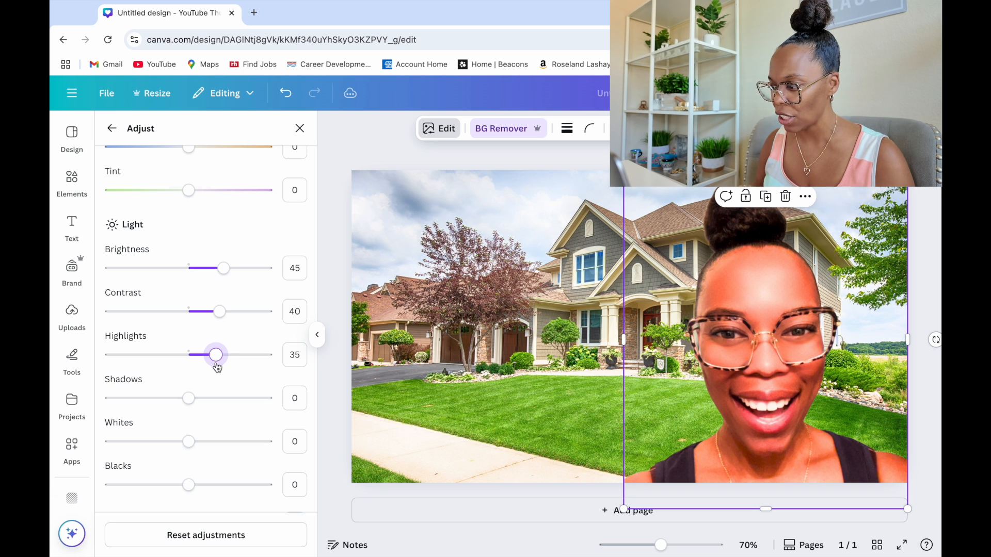
Set the portrait's shadows to 31, whites to 25 and blacks to 15
{"action": "scroll", "coordinate": [218, 367], "scroll_direction": "down", "scroll_amount": 3}
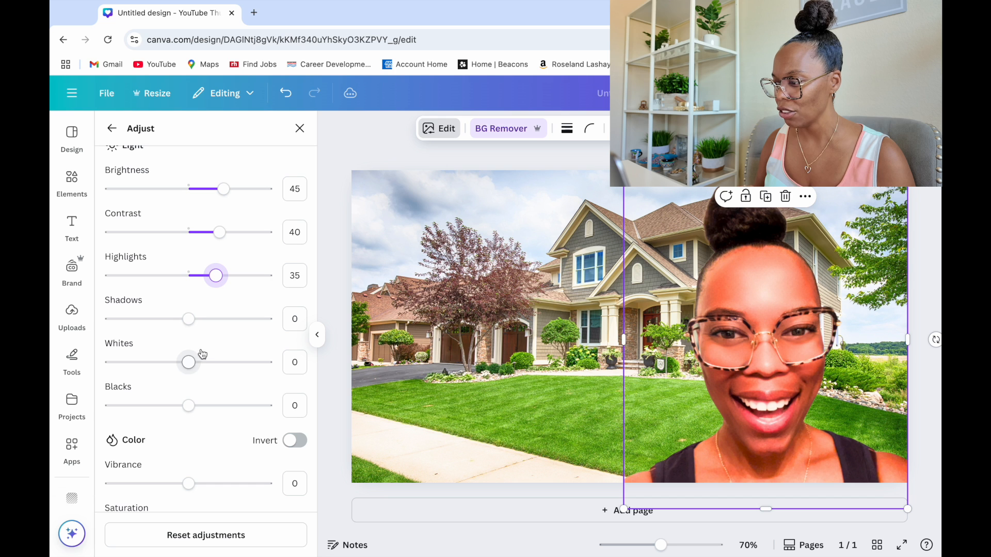
{"action": "left_click_drag", "start_coordinate": [192, 326], "coordinate": [208, 371]}
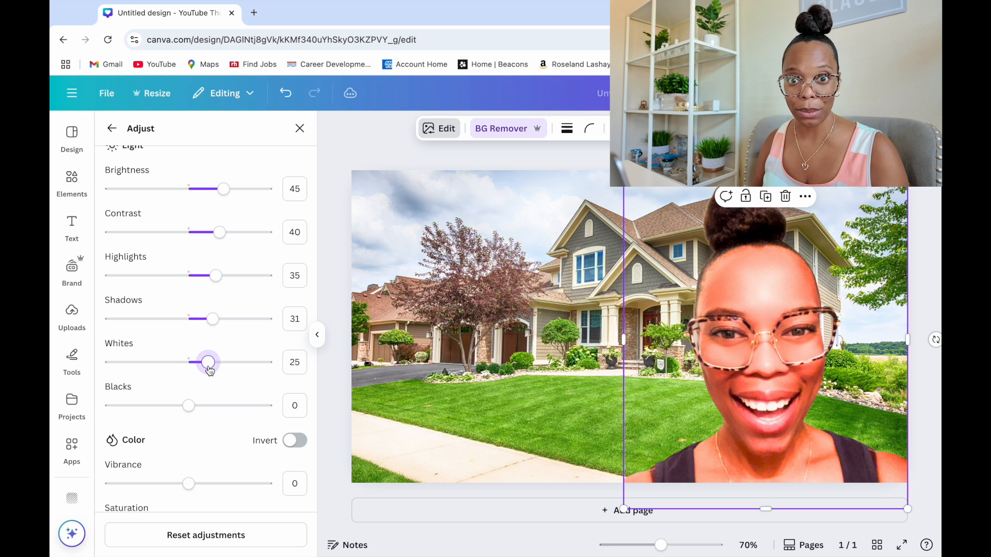
{"action": "scroll", "coordinate": [191, 405], "scroll_direction": "down", "scroll_amount": 1}
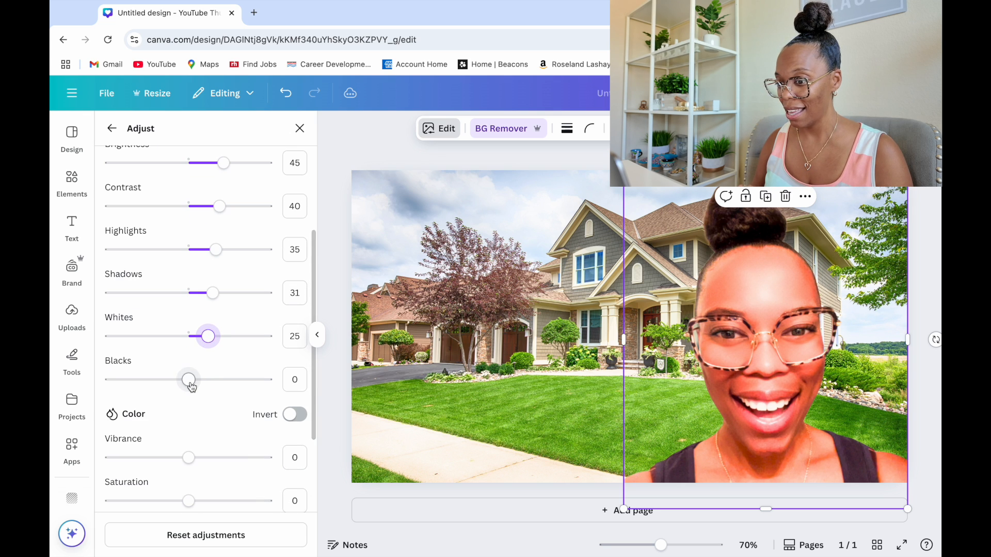
{"action": "mouse_move", "coordinate": [191, 387]}
{"action": "left_mouse_down"}
{"action": "mouse_move", "coordinate": [214, 390]}
{"action": "mouse_move", "coordinate": [201, 392]}
{"action": "left_mouse_up"}
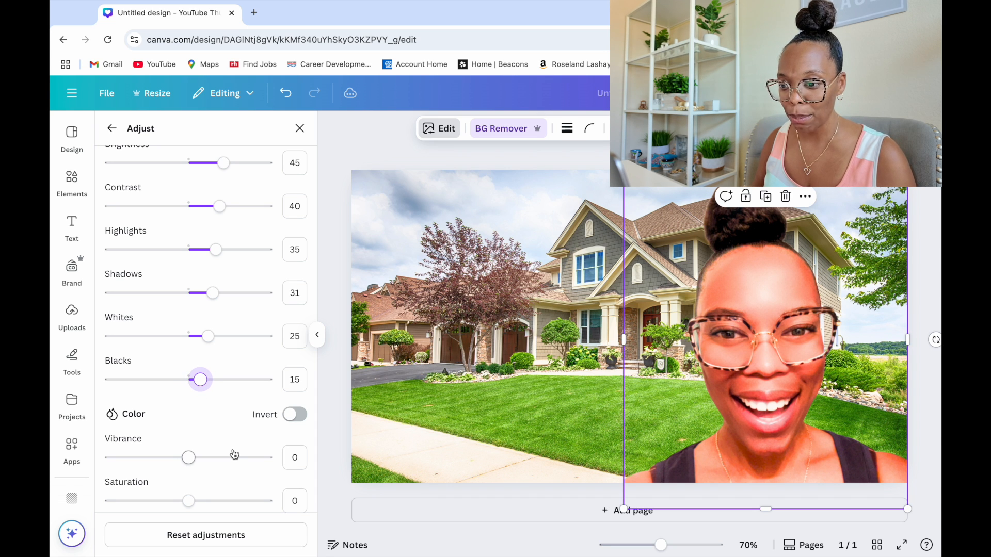
Reduce the portrait's vibrance to -20 and keep its saturation at 0
{"action": "scroll", "coordinate": [217, 405], "scroll_direction": "down", "scroll_amount": 3}
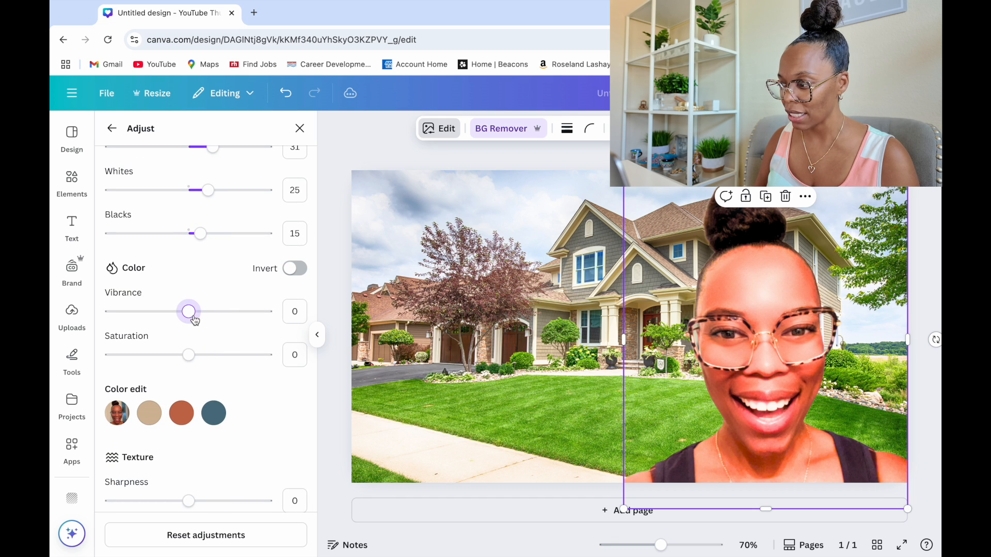
{"action": "left_click_drag", "start_coordinate": [195, 321], "coordinate": [174, 323]}
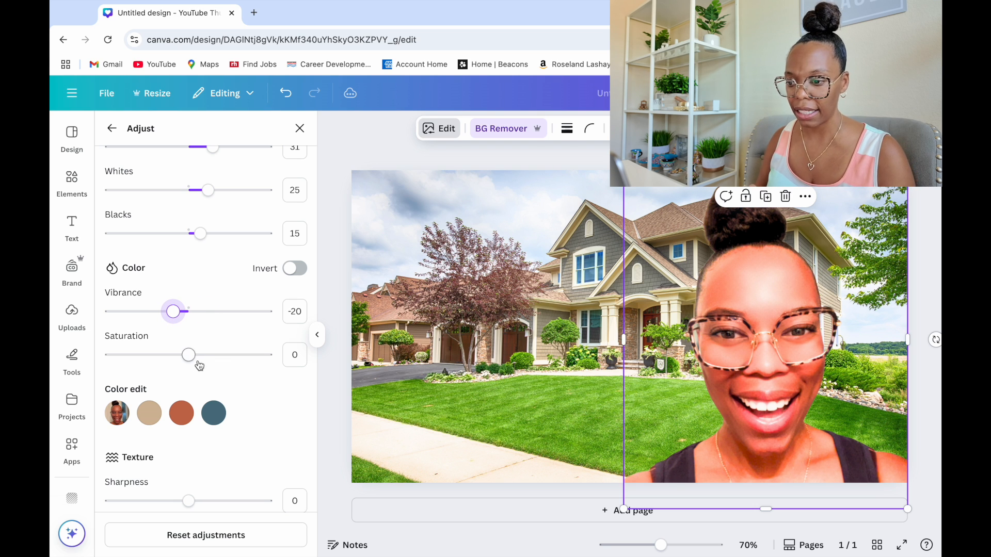
{"action": "mouse_move", "coordinate": [188, 355]}
{"action": "left_mouse_down"}
{"action": "mouse_move", "coordinate": [221, 354]}
{"action": "mouse_move", "coordinate": [188, 355]}
{"action": "left_mouse_up"}
Set the portrait's texture adjustments to sharpness 35, clarity -15 and vignette -46, and leave the adjustment settings
{"action": "scroll", "coordinate": [188, 357], "scroll_direction": "down", "scroll_amount": 2}
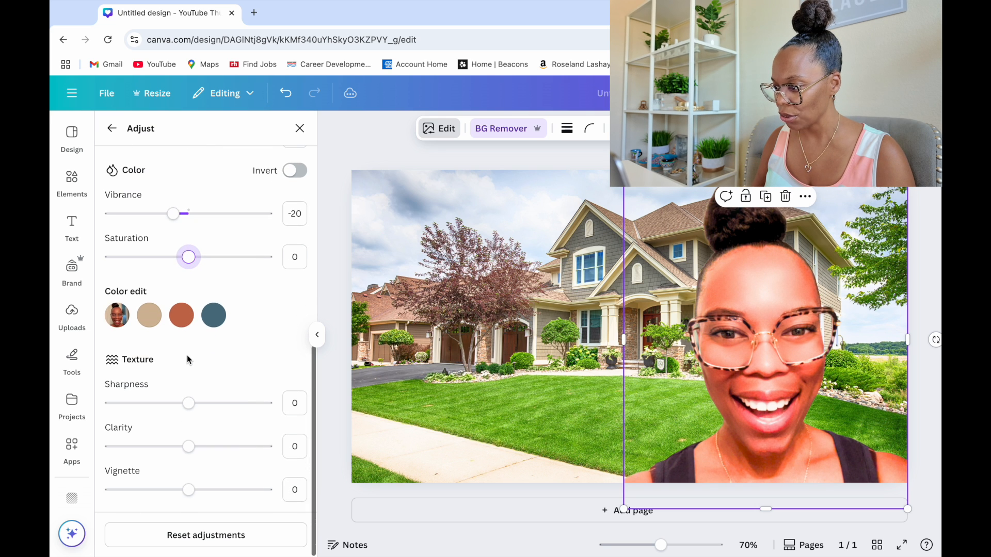
{"action": "left_click_drag", "start_coordinate": [189, 403], "coordinate": [216, 411]}
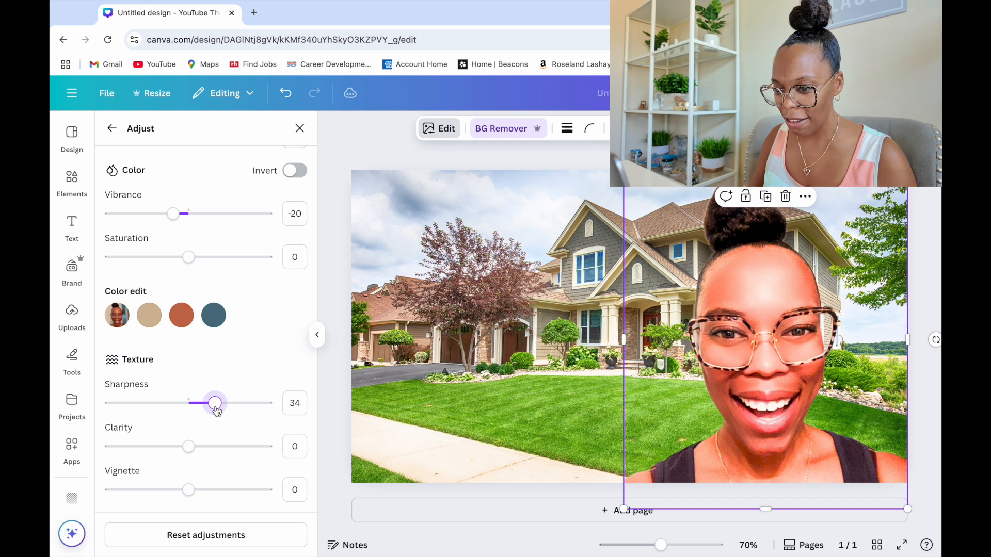
{"action": "left_click_drag", "start_coordinate": [216, 412], "coordinate": [217, 411]}
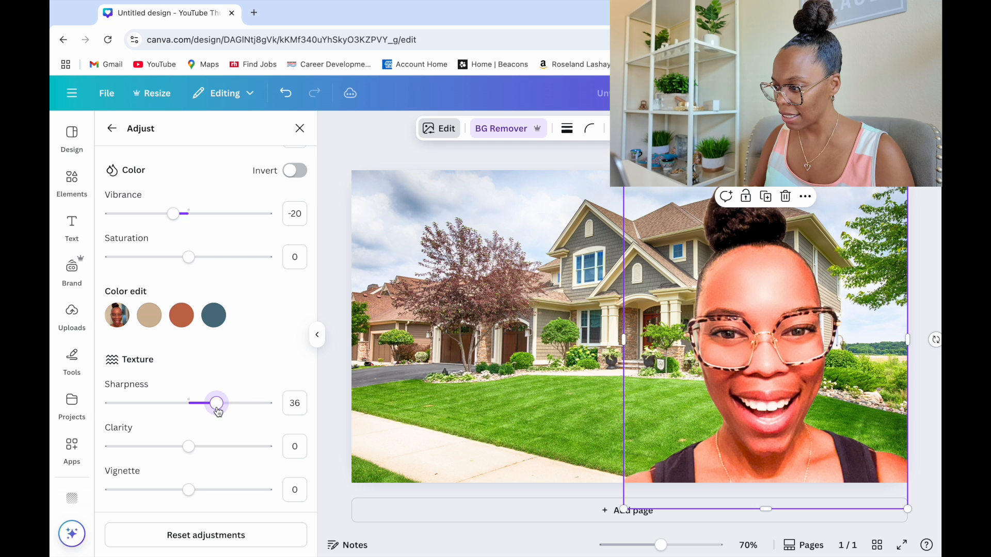
{"action": "mouse_move", "coordinate": [189, 446]}
{"action": "left_mouse_down"}
{"action": "mouse_move", "coordinate": [205, 452]}
{"action": "mouse_move", "coordinate": [180, 454]}
{"action": "left_mouse_up"}
{"action": "left_click_drag", "start_coordinate": [179, 454], "coordinate": [179, 454]}
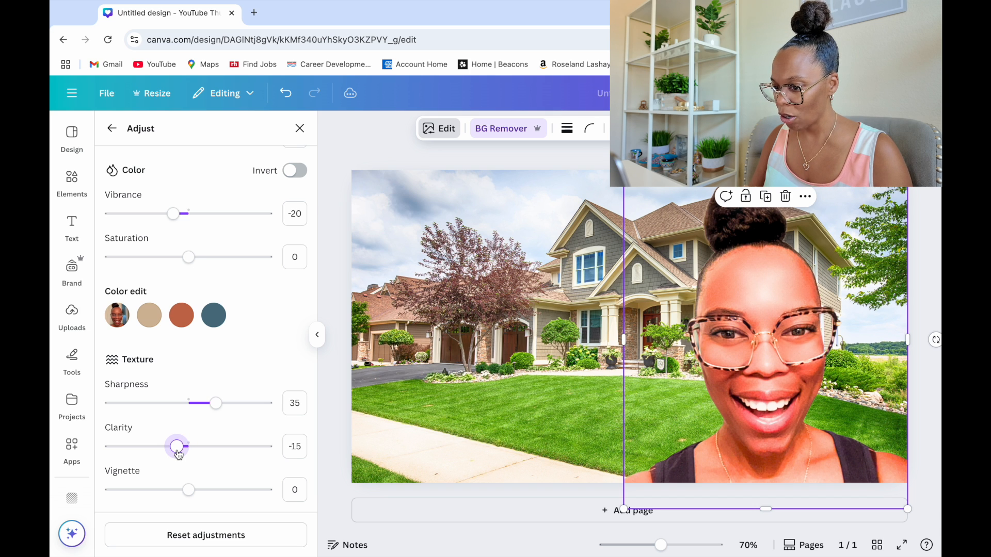
{"action": "left_click_drag", "start_coordinate": [191, 501], "coordinate": [153, 496]}
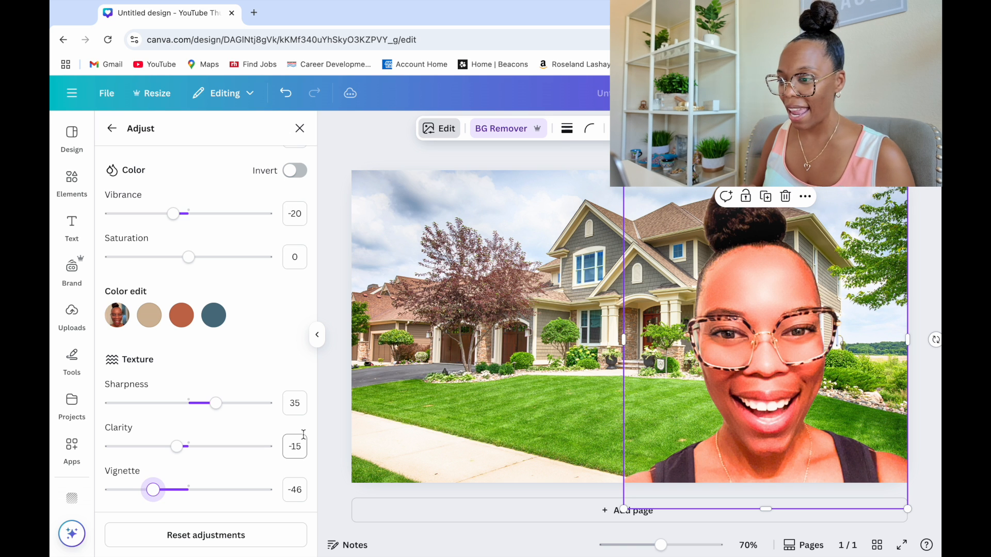
{"action": "left_click", "coordinate": [114, 130]}
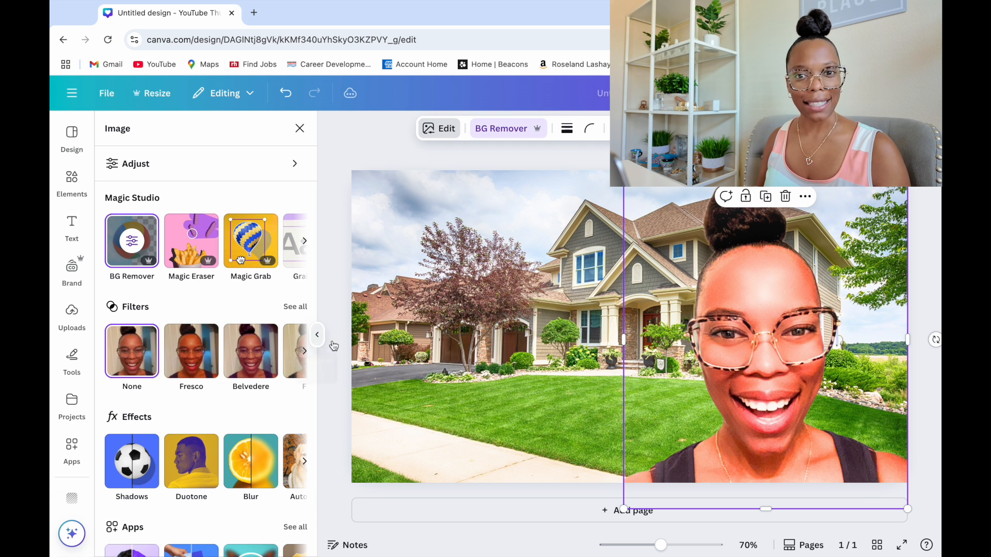
{"action": "left_click", "coordinate": [556, 398]}
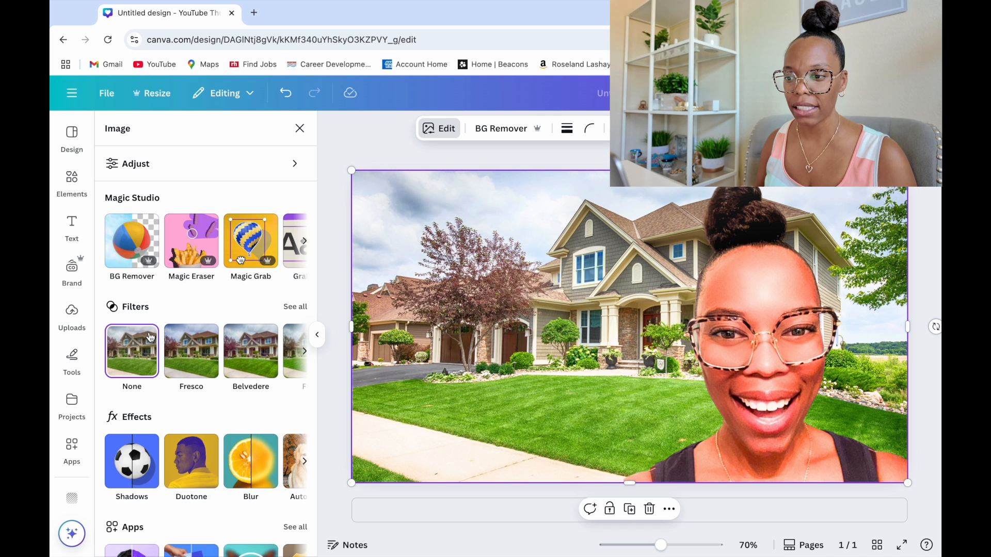
{"action": "left_click", "coordinate": [72, 234]}
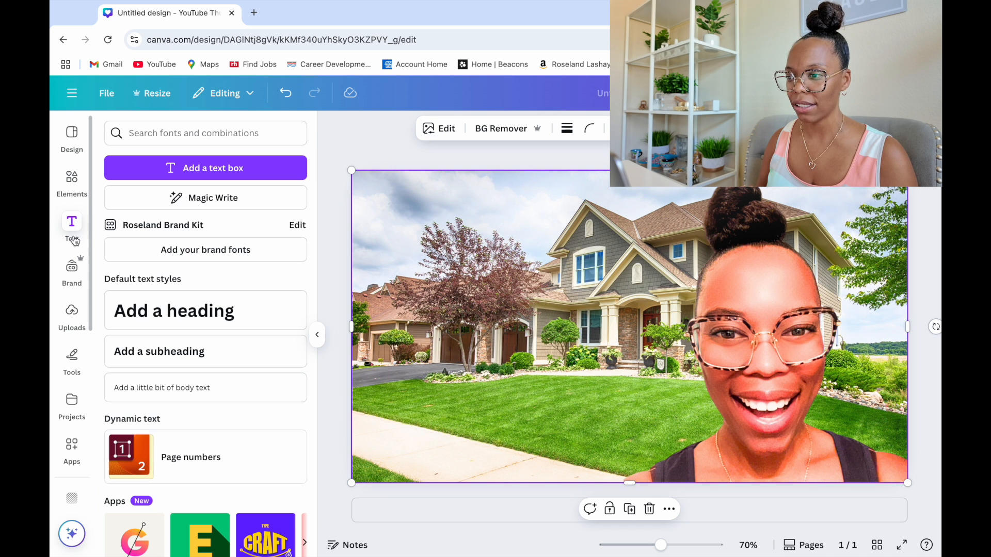
{"action": "left_click", "coordinate": [167, 323]}
{"action": "left_click", "coordinate": [388, 135]}
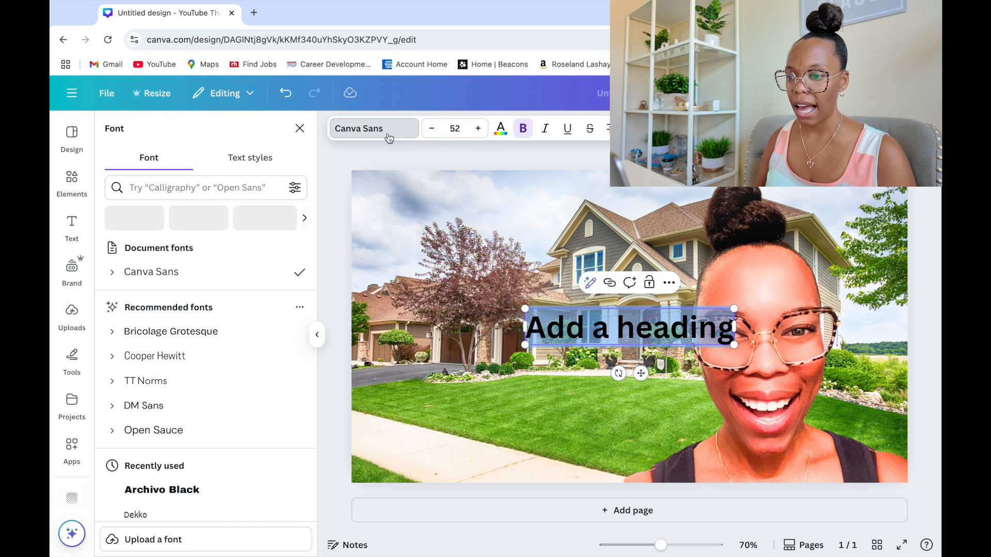
{"action": "scroll", "coordinate": [186, 462], "scroll_direction": "down", "scroll_amount": 5}
{"action": "scroll", "coordinate": [184, 467], "scroll_direction": "down", "scroll_amount": 4}
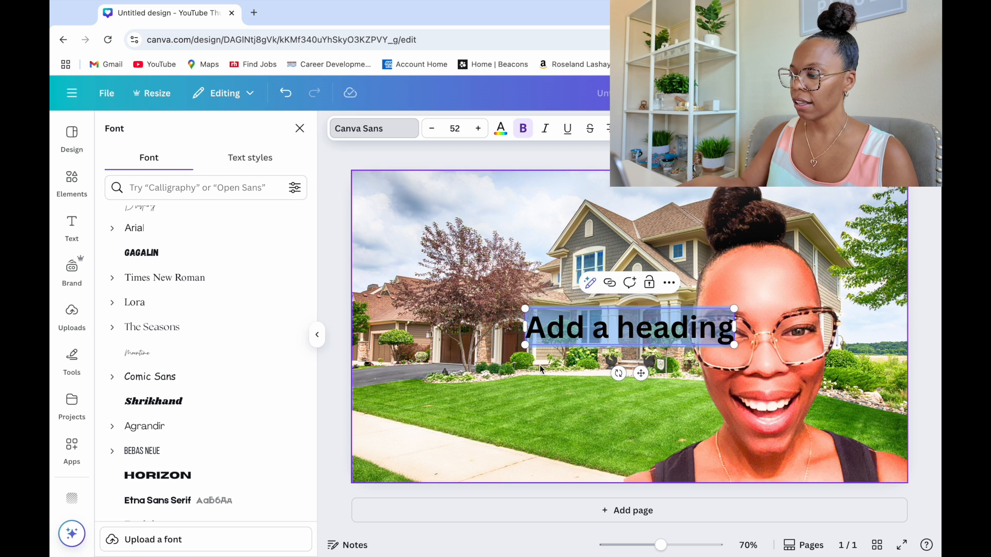
{"action": "left_click", "coordinate": [585, 327]}
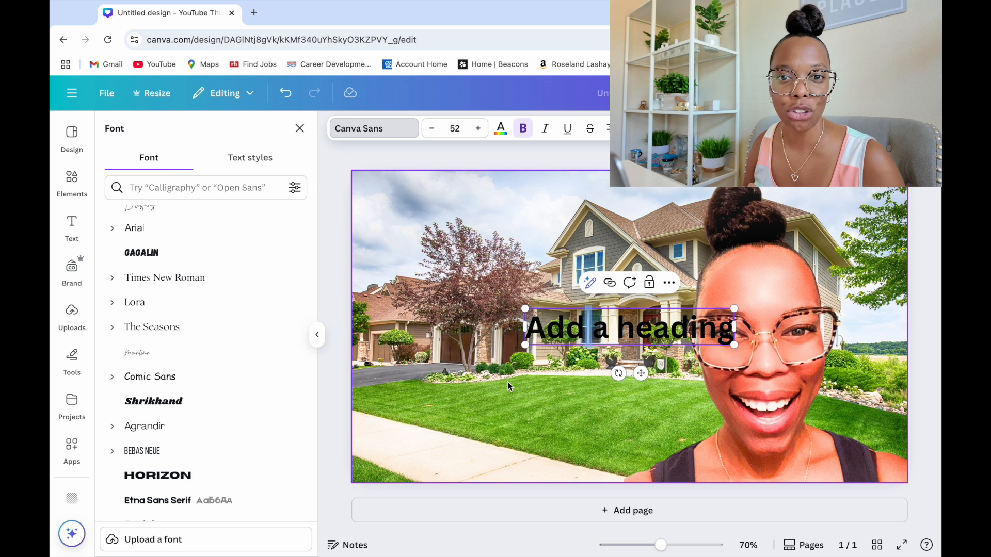
{"action": "left_click", "coordinate": [508, 382]}
{"action": "left_click", "coordinate": [556, 330]}
{"action": "key", "text": "Delete"}
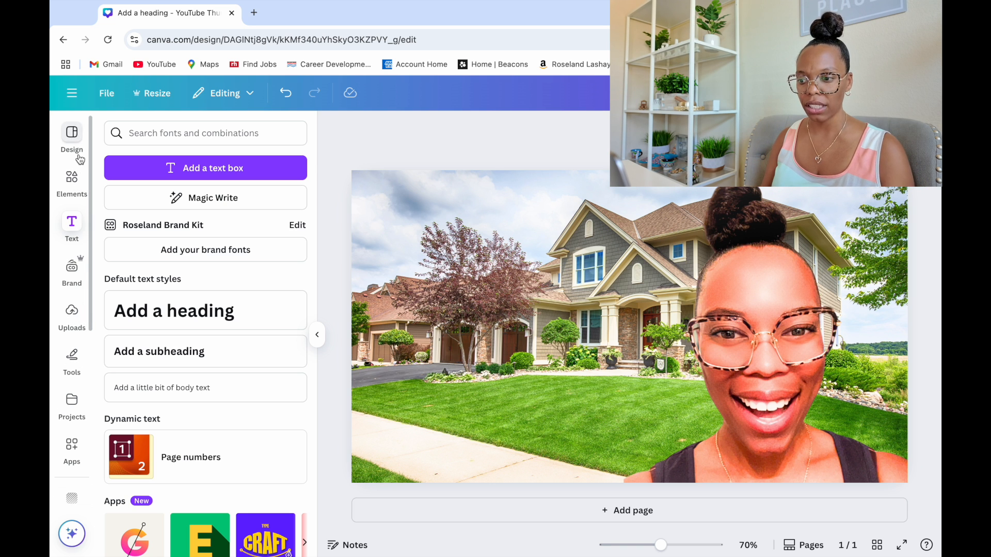
Browse the design templates and apply the recently used BOOKS template to the page
{"action": "left_click", "coordinate": [74, 135]}
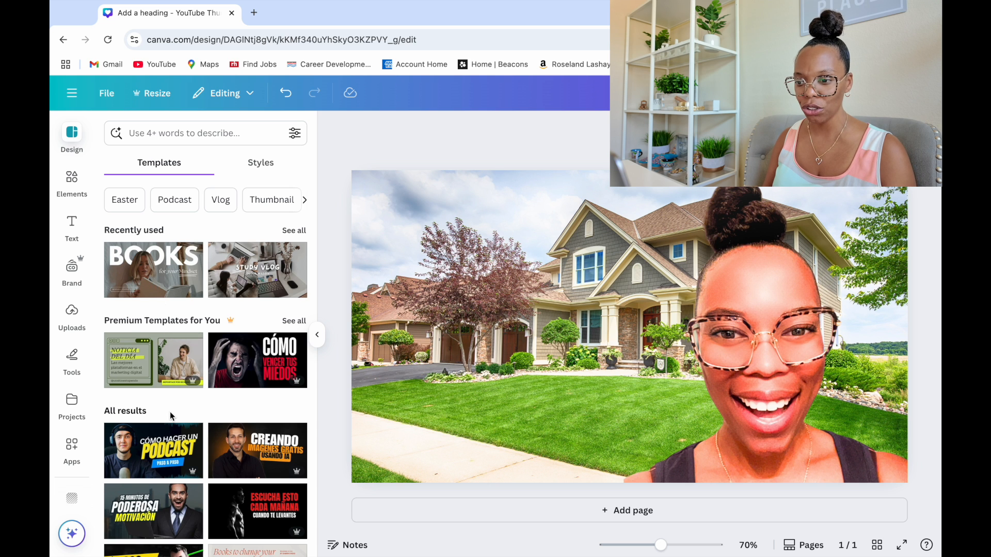
{"action": "scroll", "coordinate": [170, 412], "scroll_direction": "down", "scroll_amount": 5}
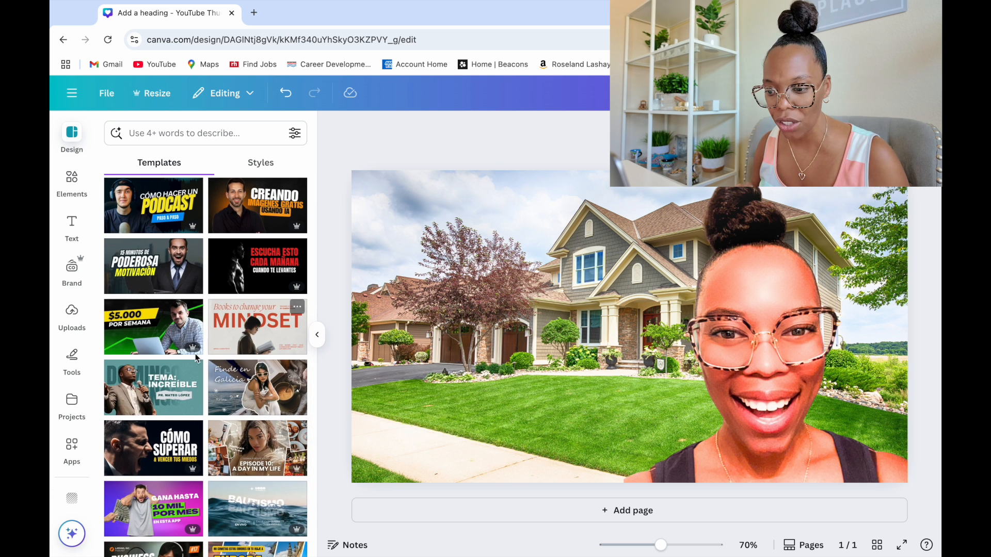
{"action": "scroll", "coordinate": [197, 449], "scroll_direction": "down", "scroll_amount": 6}
{"action": "scroll", "coordinate": [197, 445], "scroll_direction": "down", "scroll_amount": 1}
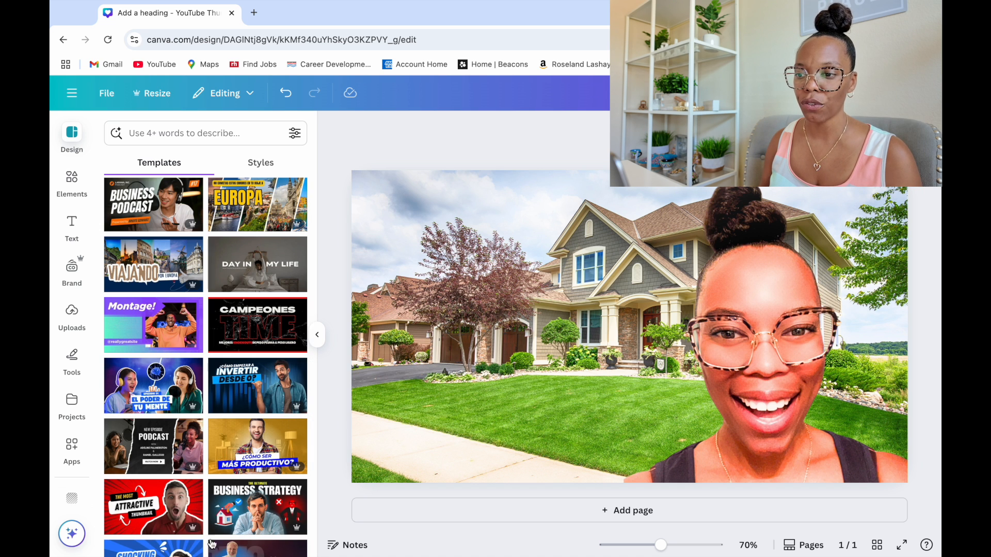
{"action": "scroll", "coordinate": [211, 425], "scroll_direction": "up", "scroll_amount": 12}
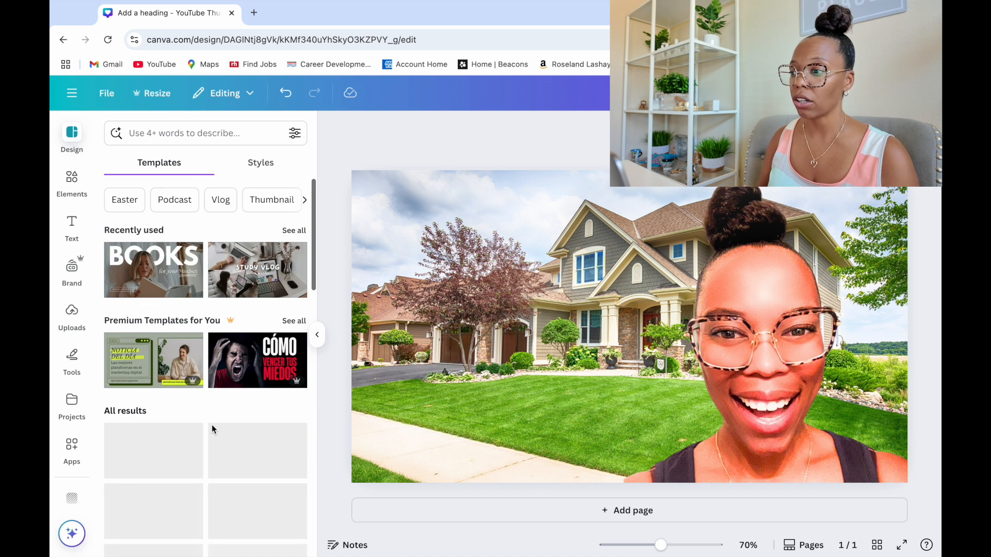
{"action": "left_click", "coordinate": [166, 259]}
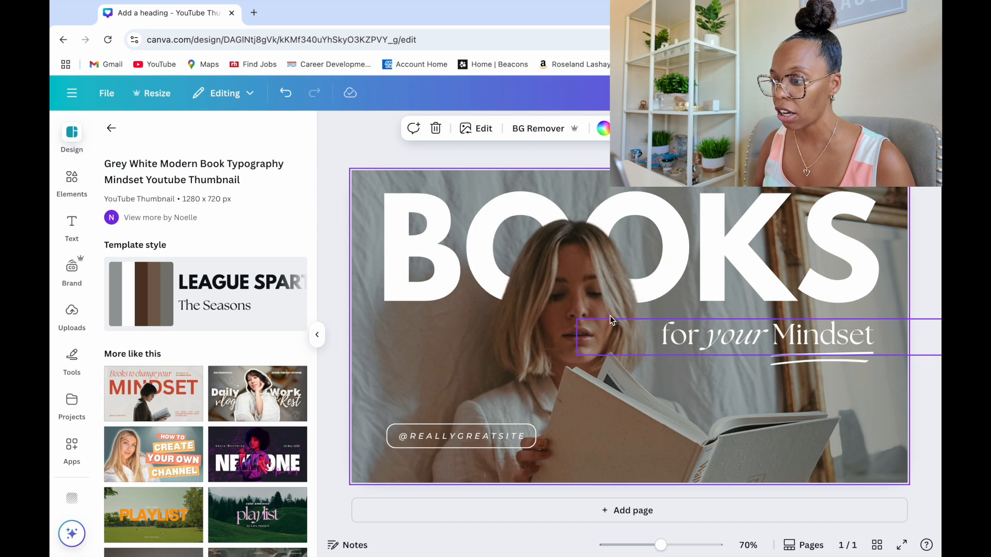
Copy the BOOKS title from the template, undo applying the template and paste the title onto the house thumbnail
{"action": "left_click", "coordinate": [434, 232]}
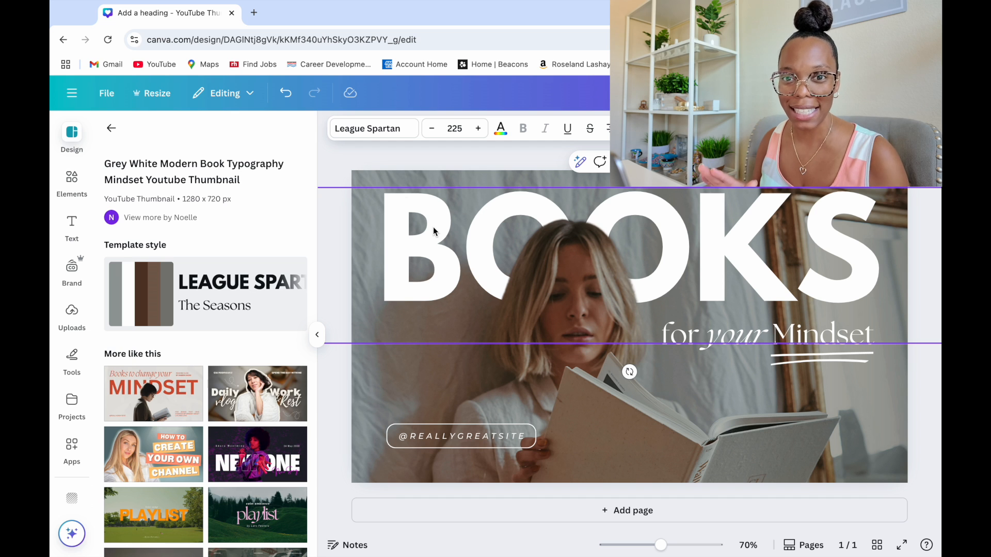
{"action": "left_click", "coordinate": [285, 93]}
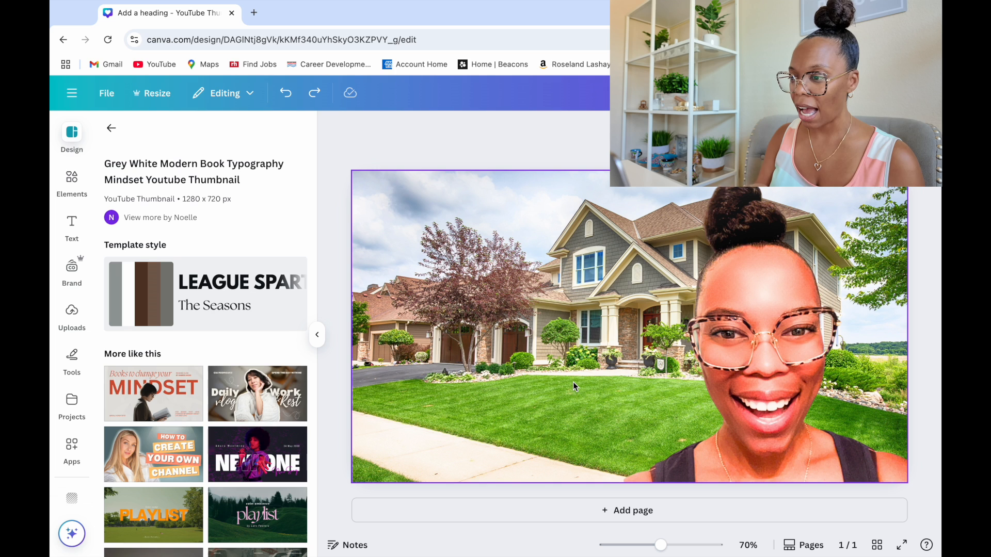
{"action": "left_click", "coordinate": [414, 246]}
{"action": "key", "text": "ctrl+y"}
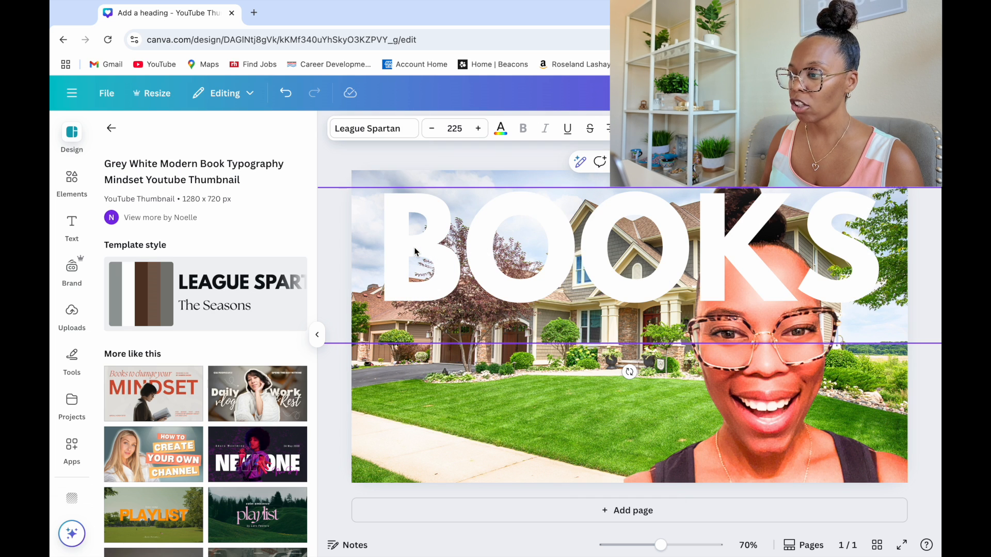
Scale the BOOKS heading down to font size 167 and move it to the upper part of the thumbnail
{"action": "double_click", "coordinate": [752, 273]}
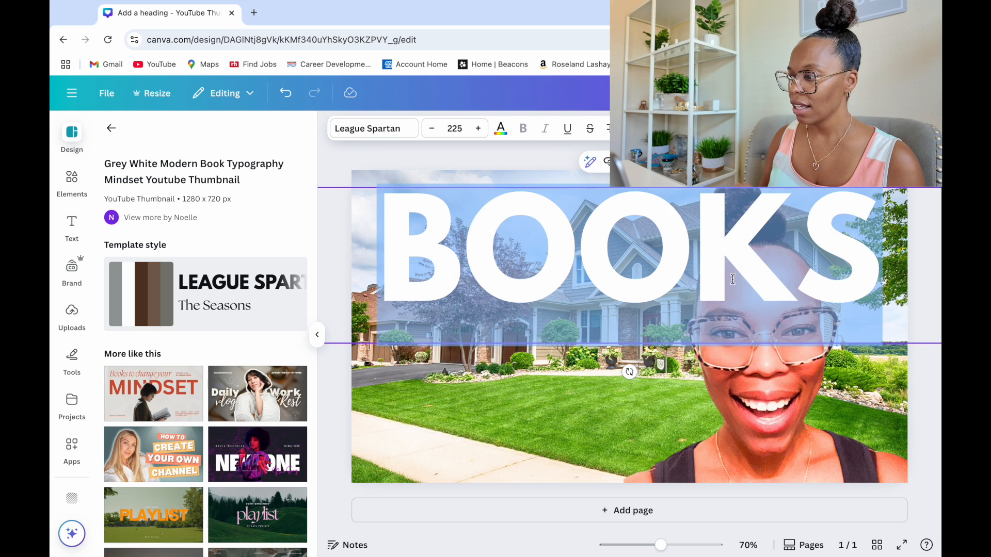
{"action": "left_click", "coordinate": [600, 390]}
{"action": "left_click_drag", "start_coordinate": [602, 300], "coordinate": [518, 282]}
{"action": "left_click_drag", "start_coordinate": [856, 281], "coordinate": [743, 284]}
{"action": "left_click_drag", "start_coordinate": [844, 347], "coordinate": [674, 305]}
{"action": "left_click_drag", "start_coordinate": [576, 416], "coordinate": [651, 449]}
{"action": "left_click", "coordinate": [486, 258]}
{"action": "left_click_drag", "start_coordinate": [486, 259], "coordinate": [628, 238]}
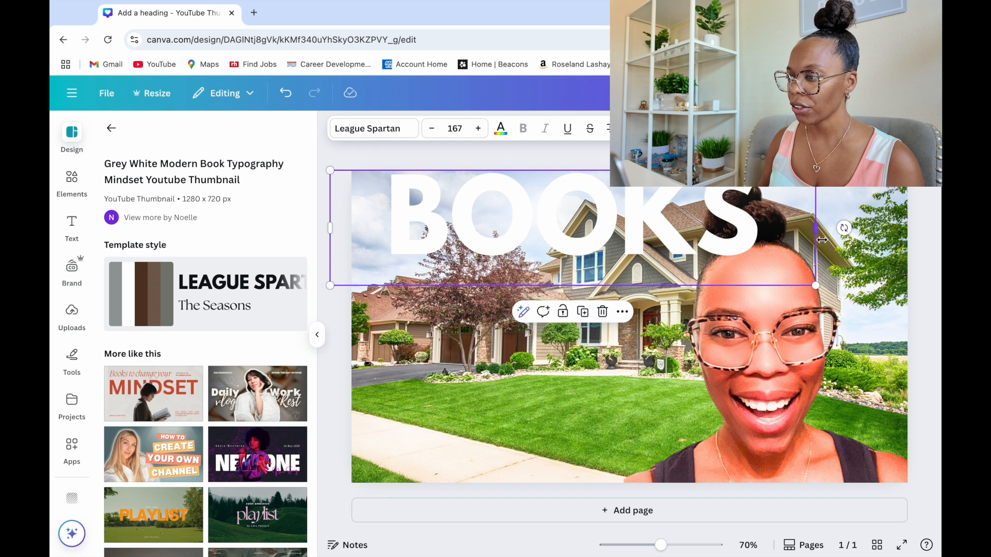
Narrow the BOOKS text box, scale it down to font size 138 and align it with the thumbnail's upper left edge
{"action": "left_click_drag", "start_coordinate": [821, 240], "coordinate": [730, 227]}
{"action": "left_click_drag", "start_coordinate": [607, 237], "coordinate": [660, 245]}
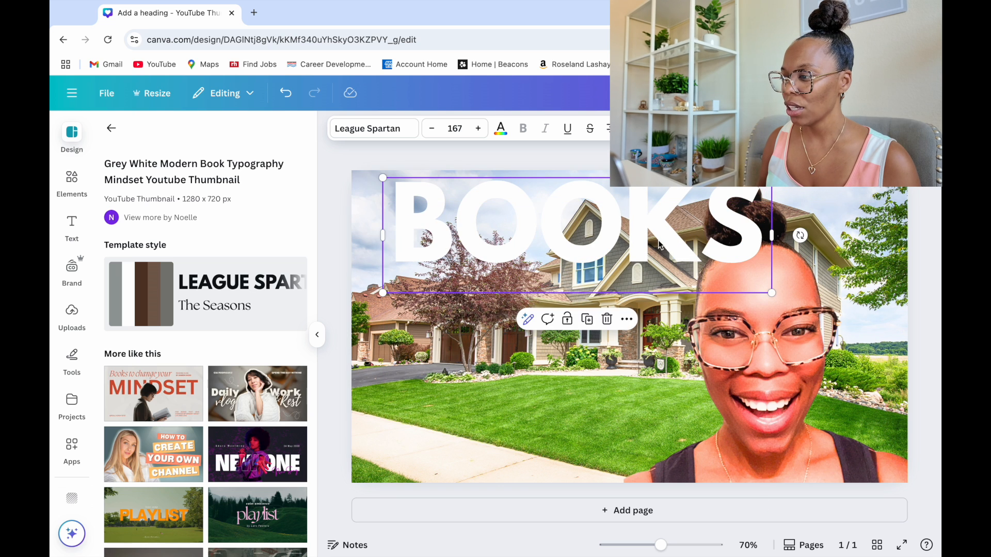
{"action": "left_click_drag", "start_coordinate": [772, 293], "coordinate": [705, 274]}
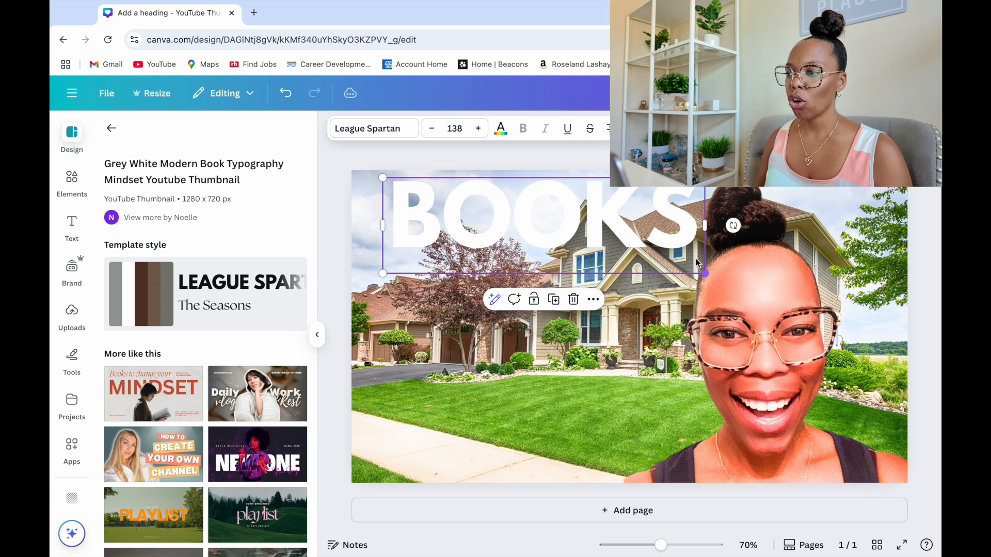
{"action": "left_click_drag", "start_coordinate": [652, 240], "coordinate": [622, 238]}
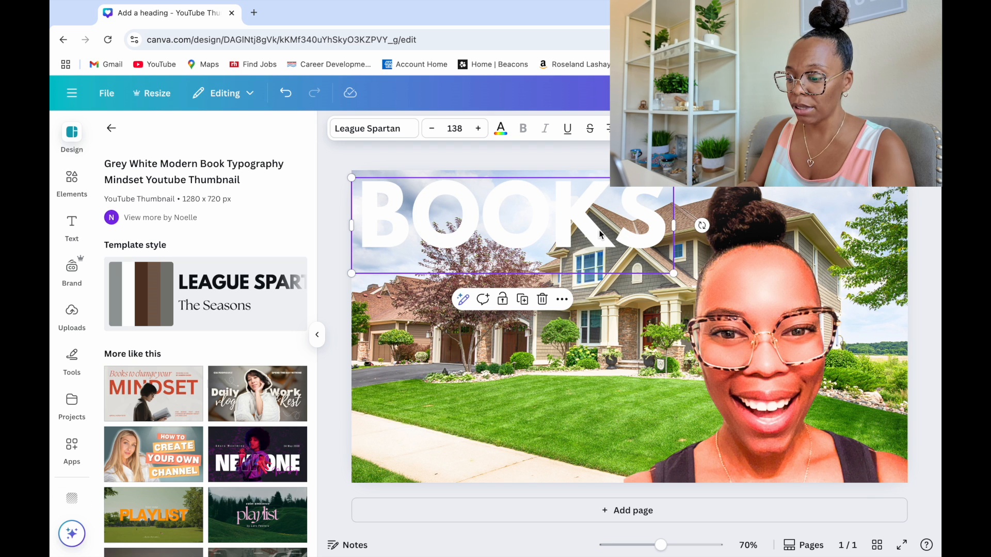
Replace the BOOKS heading text with DELIVERY DAY
{"action": "double_click", "coordinate": [587, 229]}
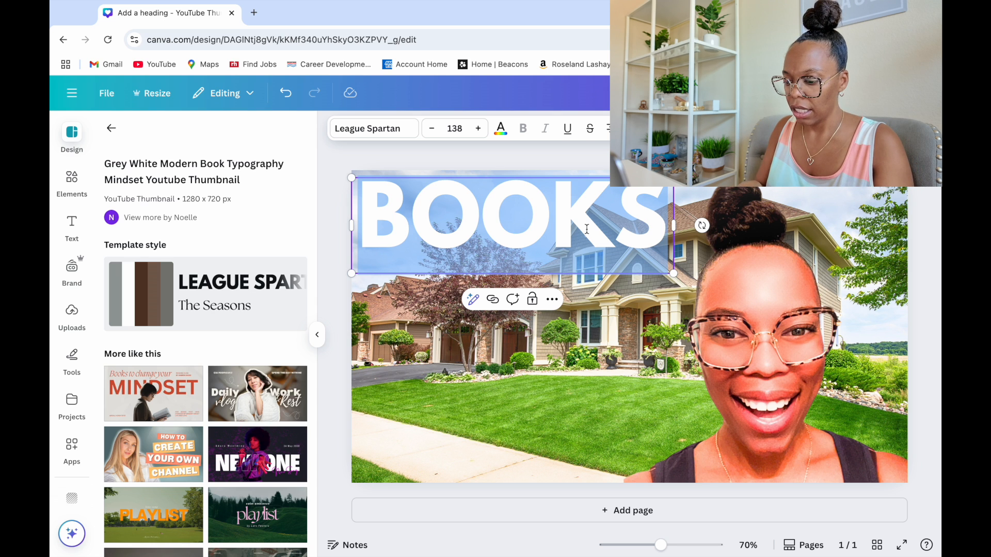
{"action": "type", "text": "DELIVERY"}
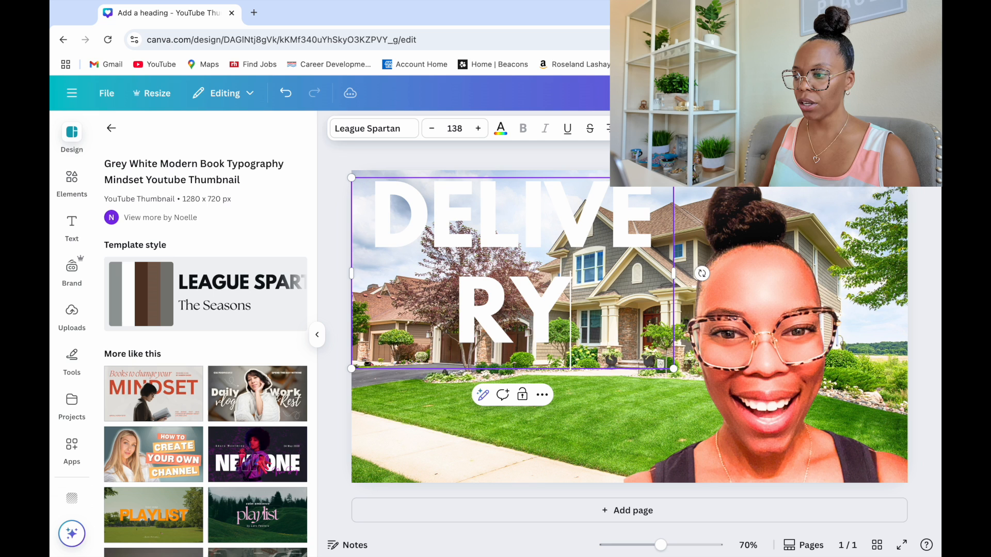
{"action": "type", "text": " DAY"}
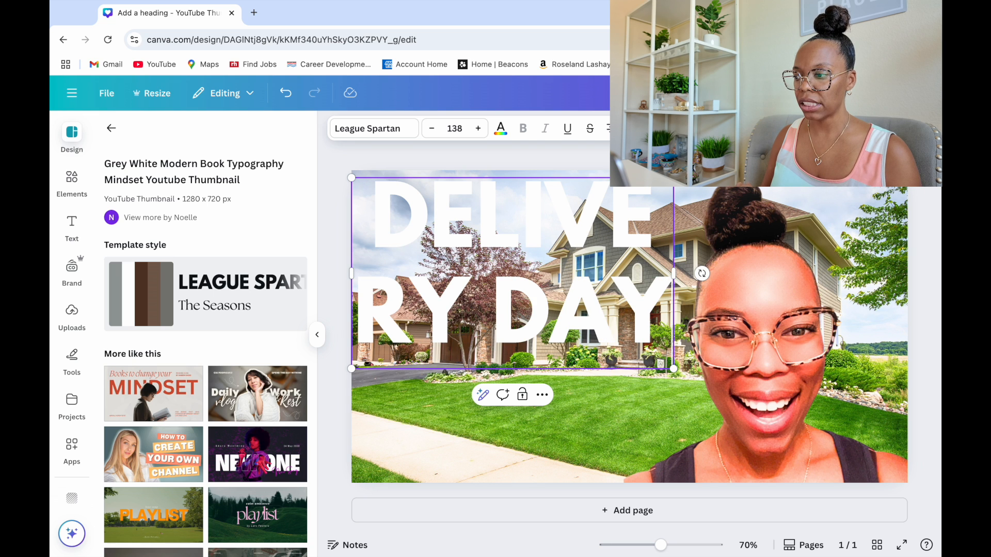
Widen the heading's text box so DELIVERY fits on one line, and scale the heading down to font size 109
{"action": "left_click_drag", "start_coordinate": [679, 275], "coordinate": [766, 274]}
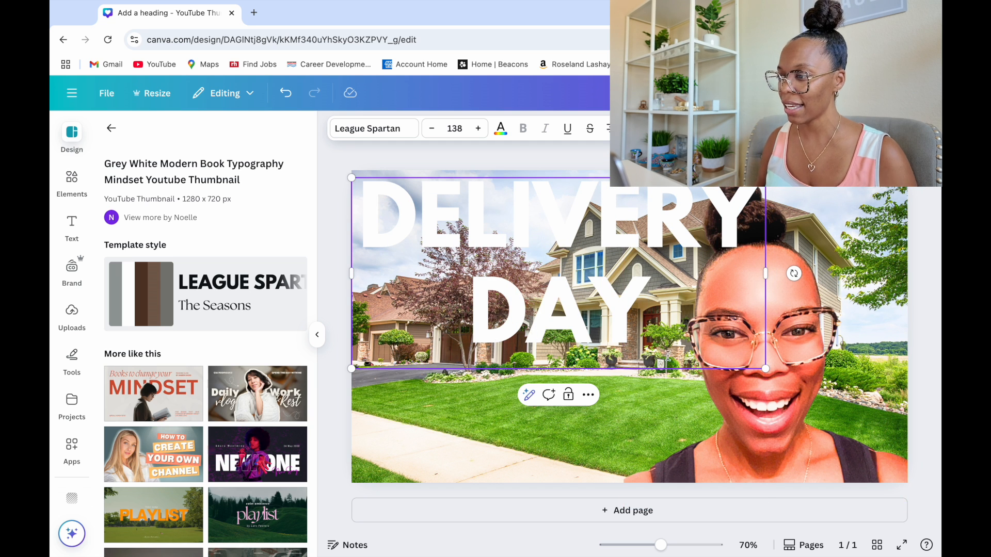
{"action": "left_click_drag", "start_coordinate": [766, 370], "coordinate": [671, 351]}
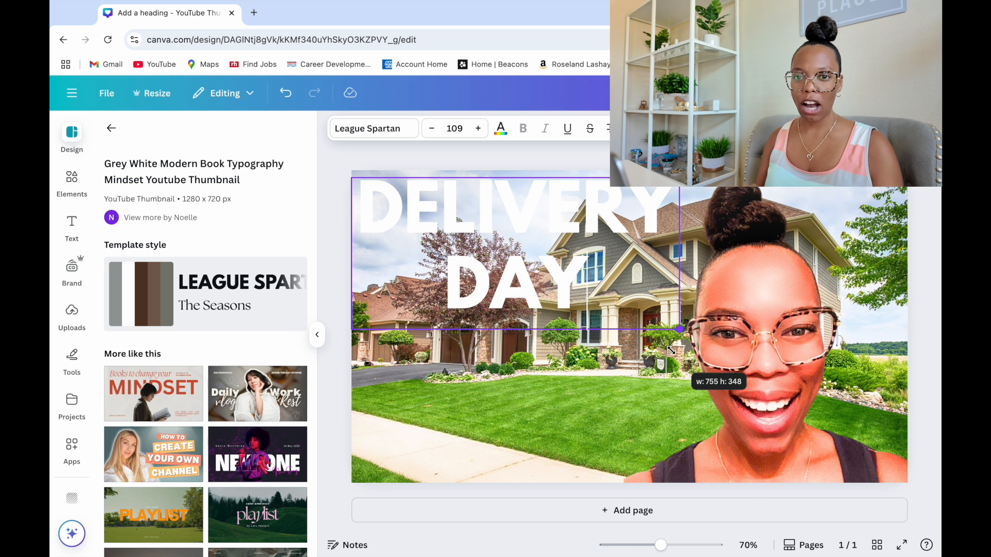
{"action": "left_click", "coordinate": [331, 438]}
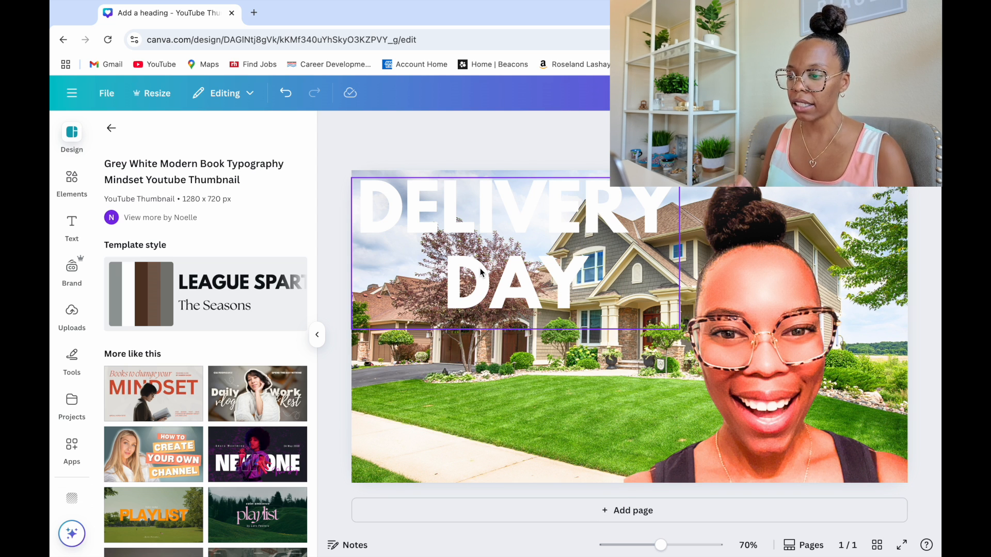
Copy and paste the DELIVERY DAY heading and place the duplicate below the original
{"action": "left_click", "coordinate": [456, 240]}
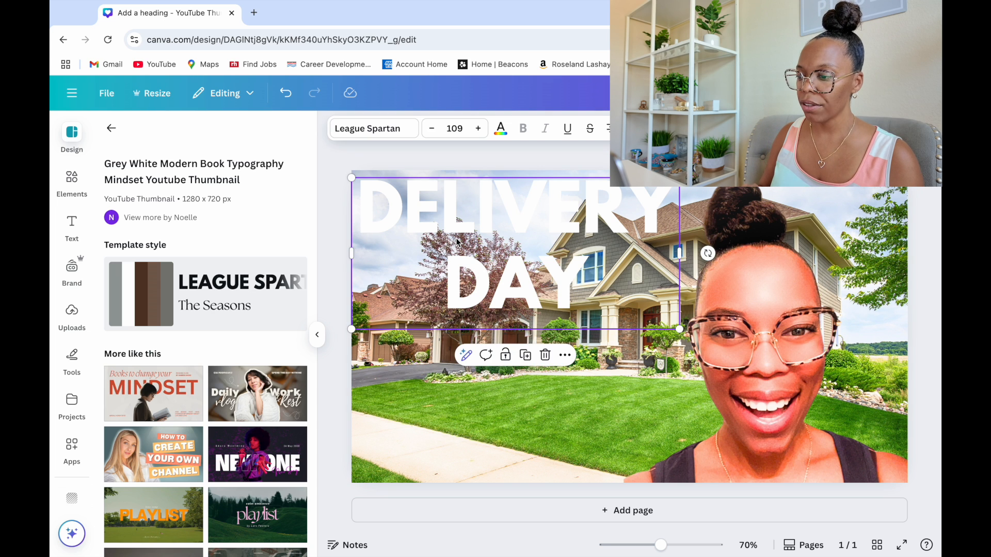
{"action": "left_click", "coordinate": [419, 365]}
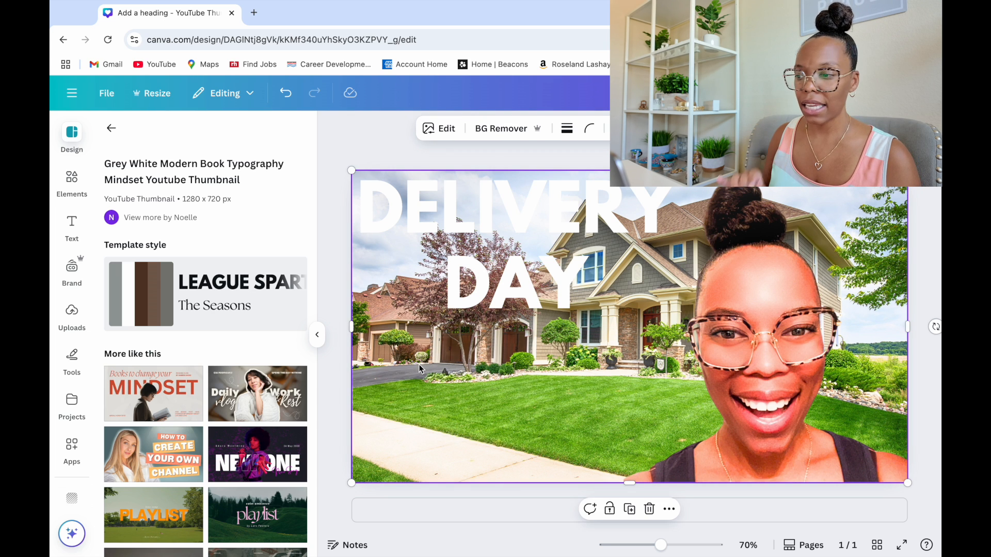
{"action": "key", "text": "super+v"}
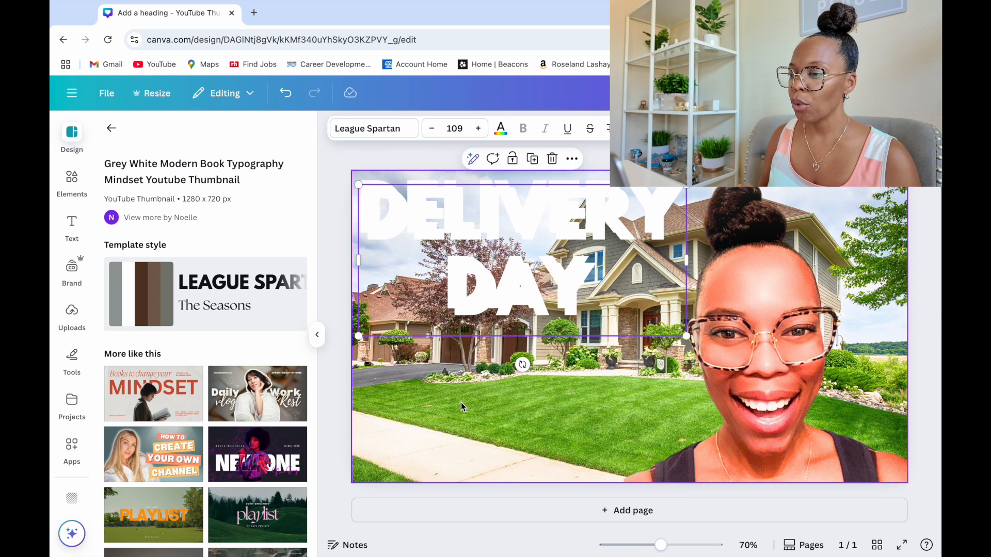
{"action": "left_click_drag", "start_coordinate": [415, 279], "coordinate": [415, 414]}
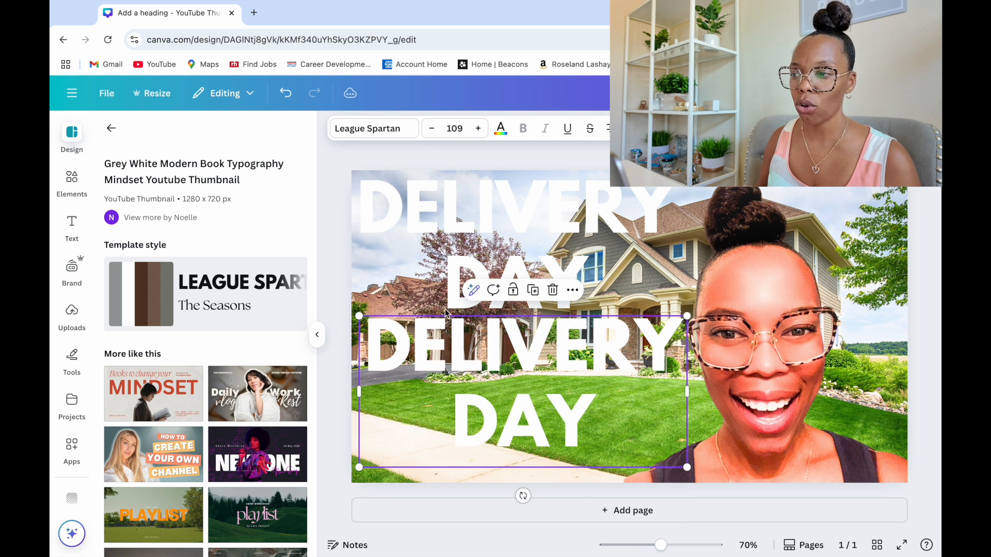
Change the text color of the original, upper DELIVERY DAY heading to black
{"action": "left_click", "coordinate": [437, 222]}
{"action": "left_click", "coordinate": [500, 129]}
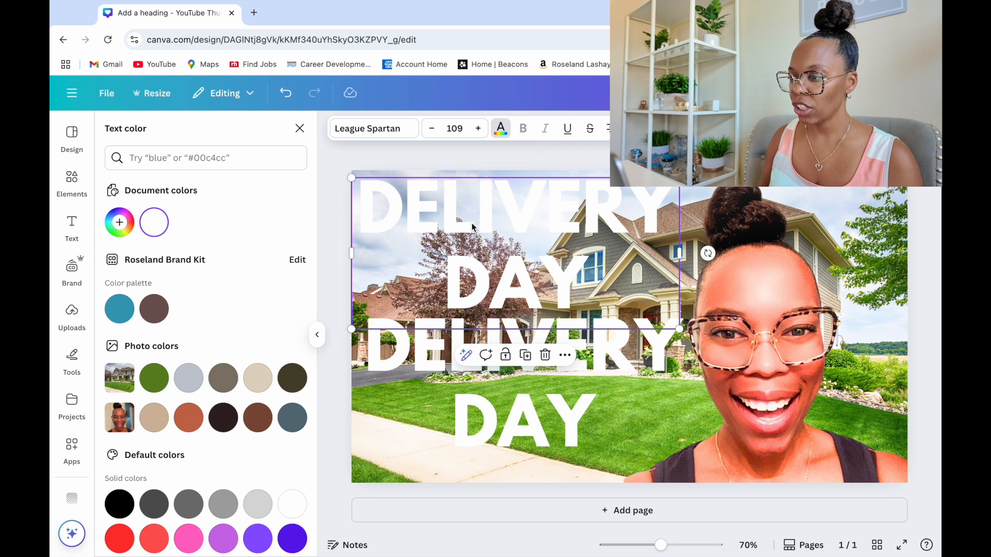
{"action": "left_click", "coordinate": [127, 515]}
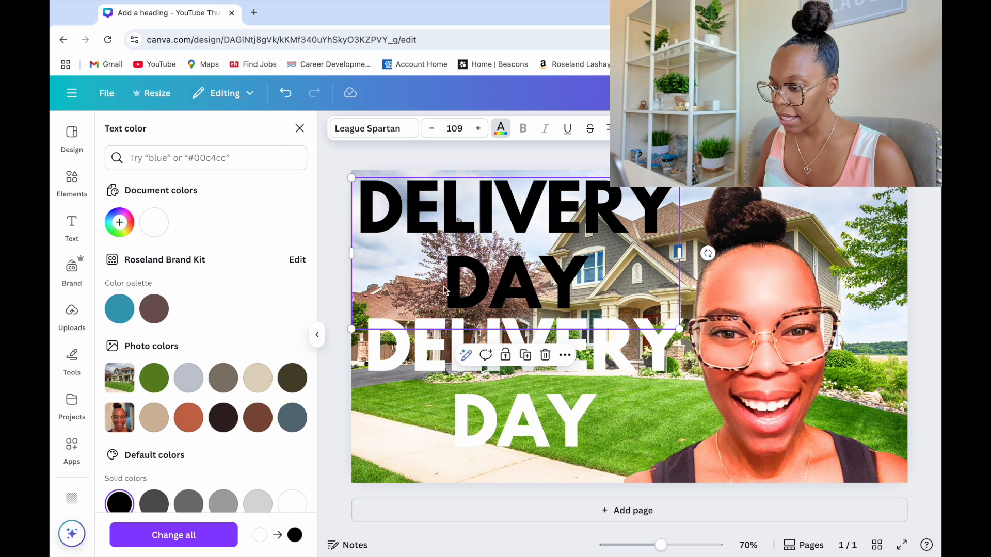
{"action": "left_click", "coordinate": [300, 128]}
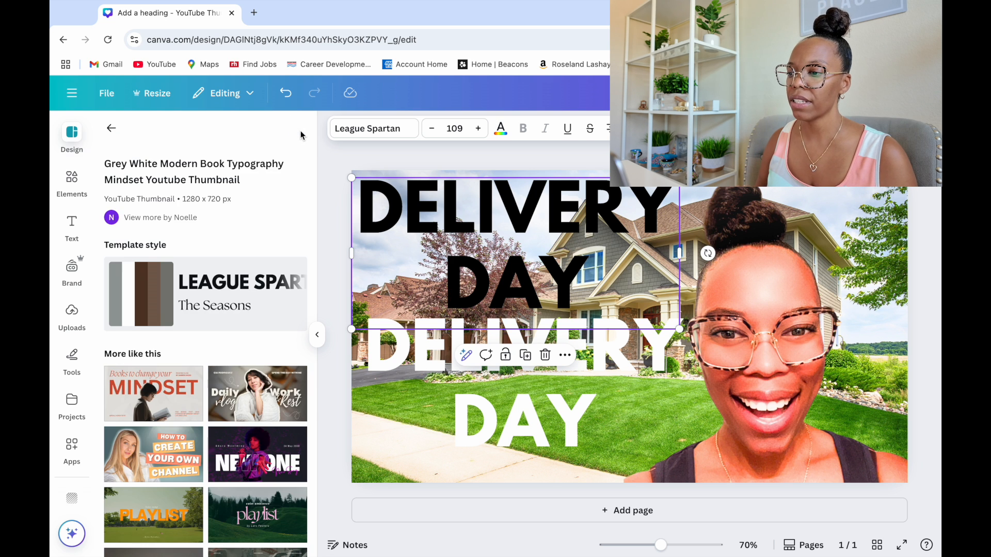
Move the white DELIVERY DAY copy over the black one with a slight horizontal offset to form a drop shadow
{"action": "left_click", "coordinate": [470, 413]}
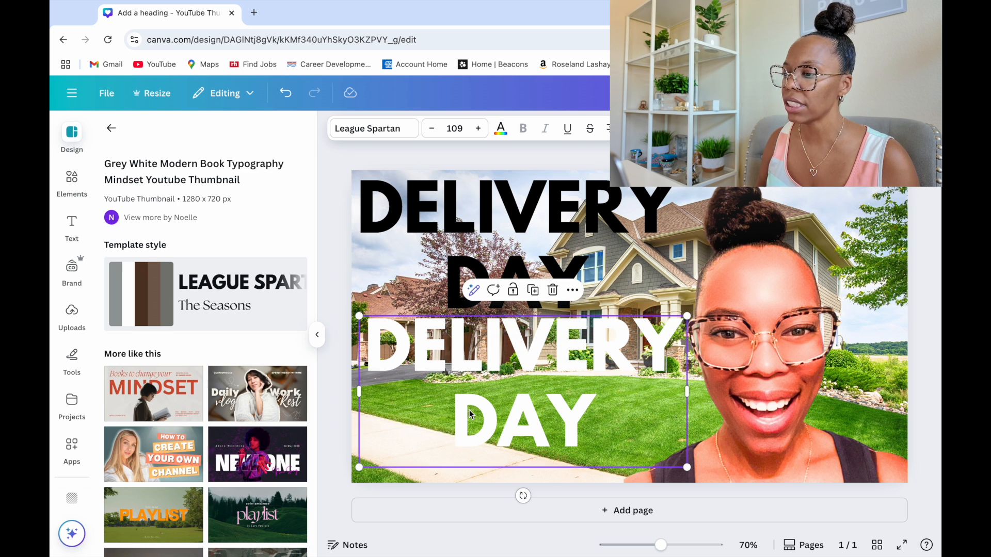
{"action": "left_click_drag", "start_coordinate": [470, 413], "coordinate": [464, 278]}
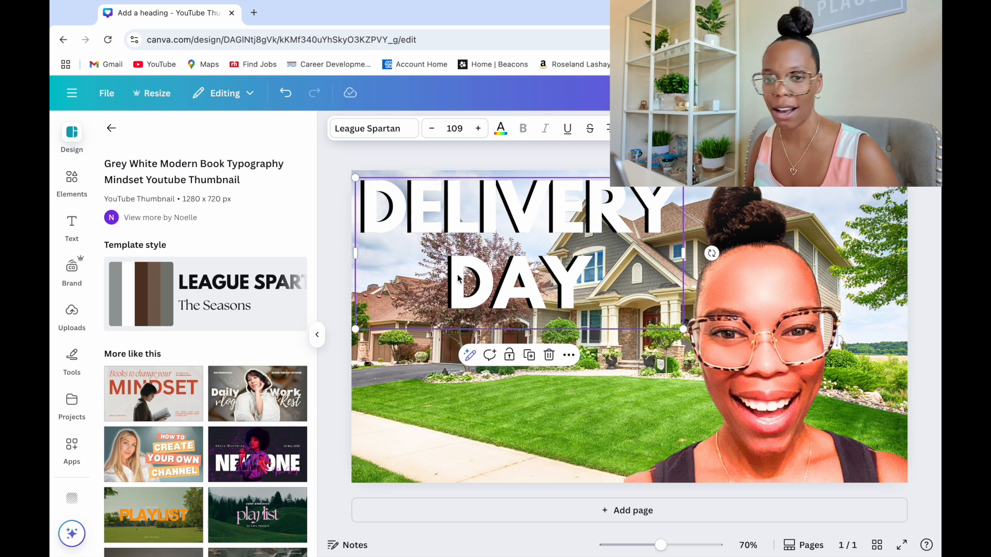
{"action": "left_click", "coordinate": [344, 310]}
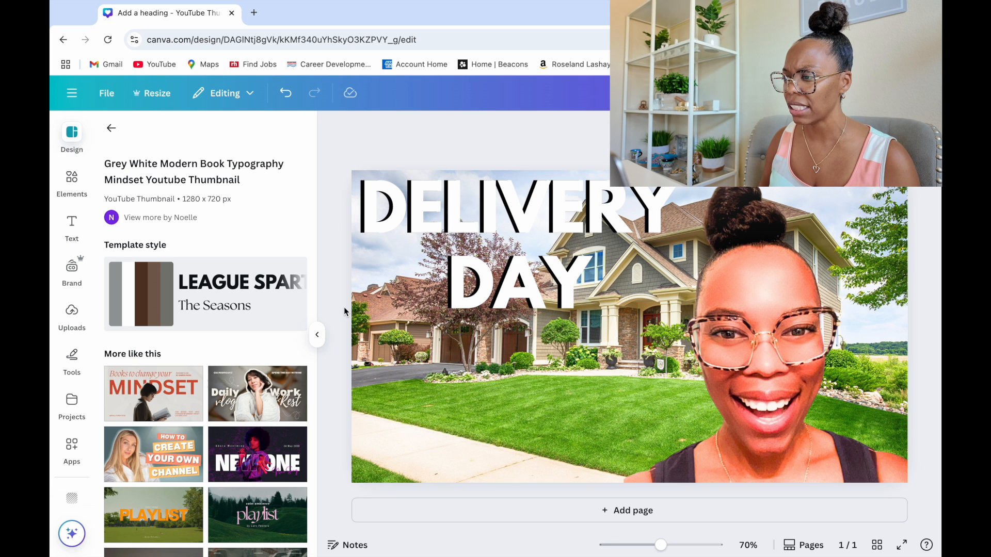
{"action": "left_click", "coordinate": [513, 273]}
{"action": "mouse_move", "coordinate": [513, 273]}
{"action": "left_mouse_down"}
{"action": "mouse_move", "coordinate": [502, 270]}
{"action": "mouse_move", "coordinate": [512, 272]}
{"action": "left_mouse_up"}
{"action": "left_click", "coordinate": [451, 411]}
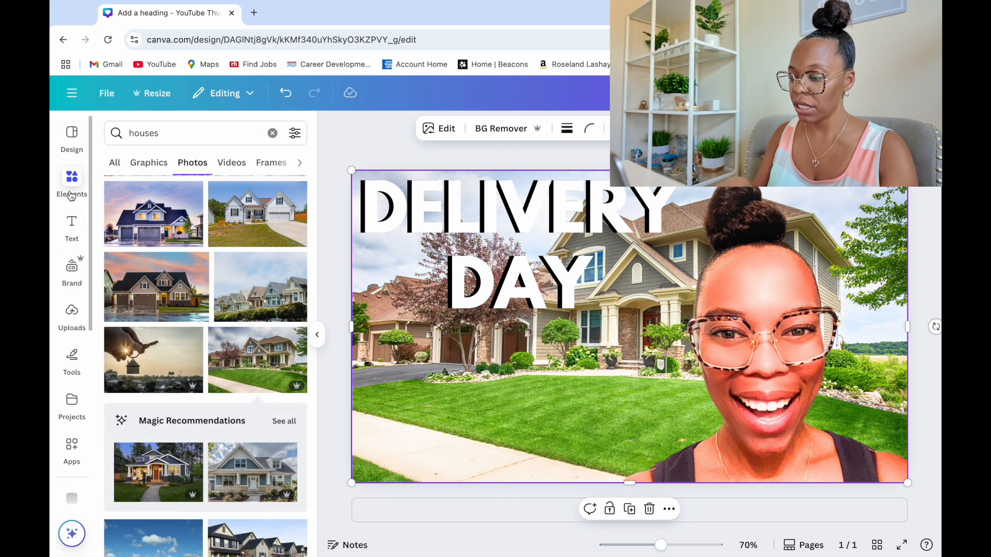
Replace the houses search in the photo elements with a search for packages
{"action": "double_click", "coordinate": [194, 136]}
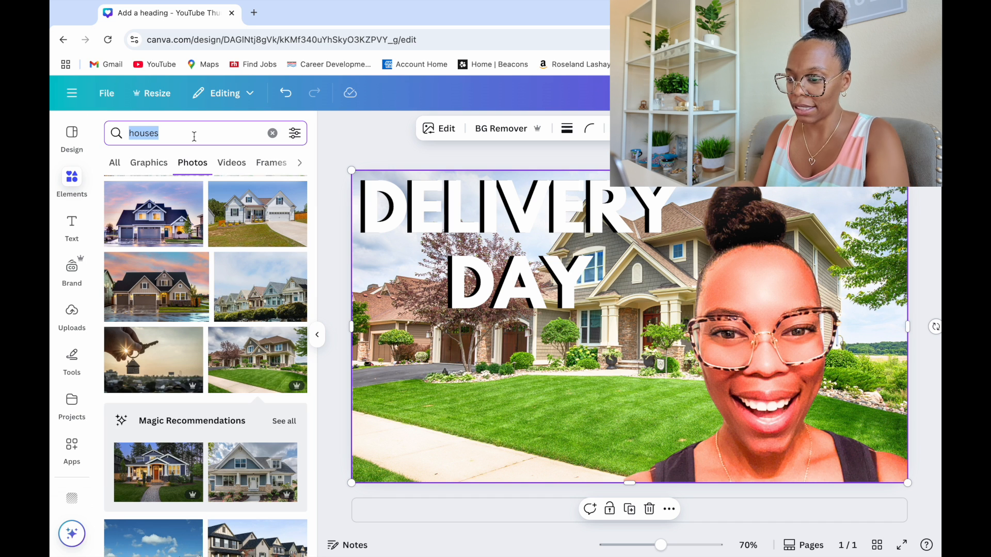
{"action": "type", "text": "pac"}
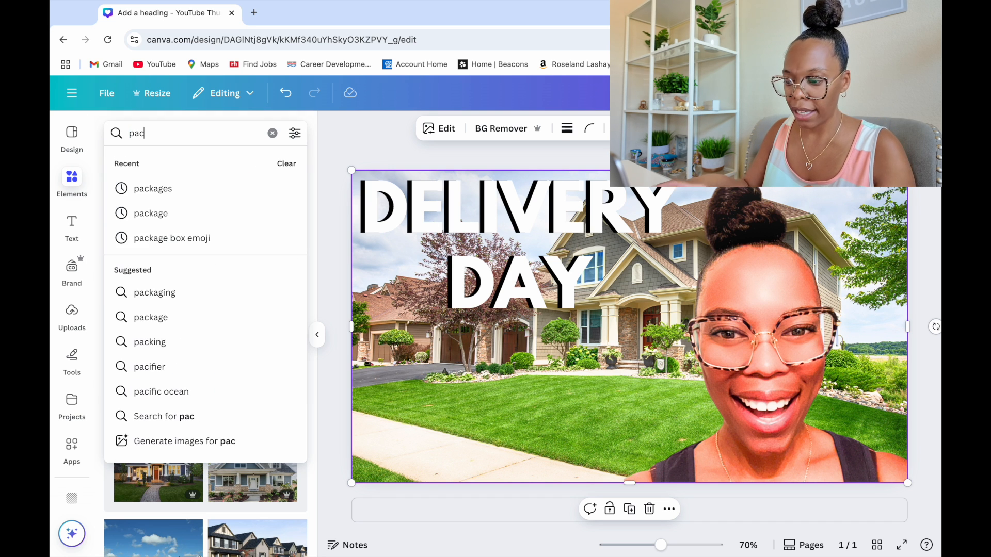
{"action": "type", "text": "ages"}
{"action": "key", "text": "BackSpace"}
{"action": "key", "text": "BackSpace"}
{"action": "key", "text": "BackSpace"}
{"action": "key", "text": "BackSpace"}
{"action": "type", "text": "kages"}
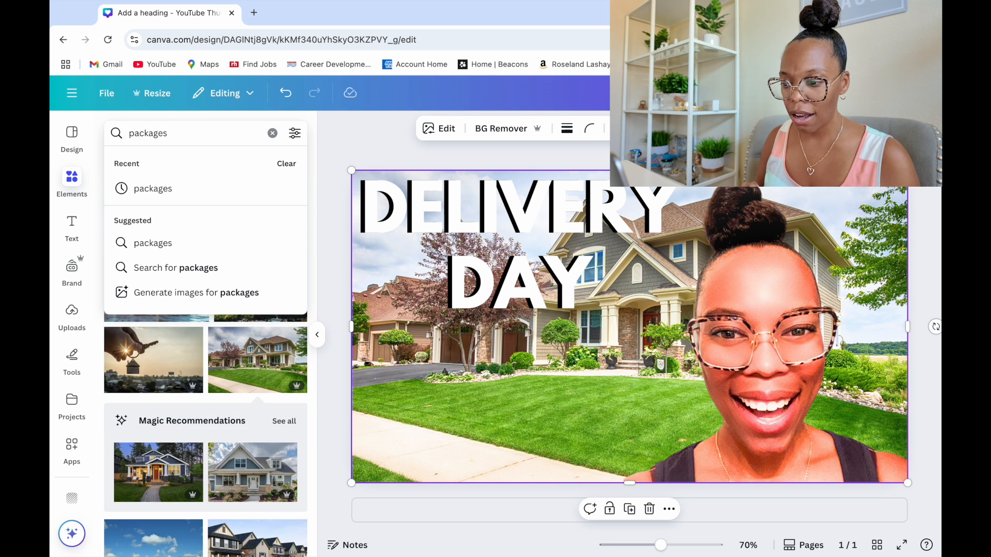
{"action": "key", "text": "Return"}
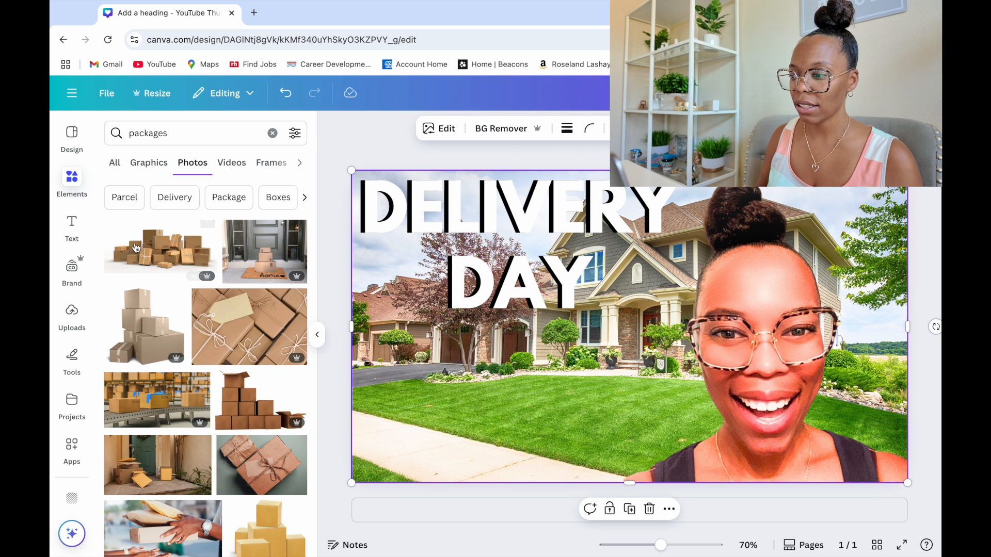
Add the photo of piled cardboard boxes to the thumbnail, shrink it, and place it along the lower-left edge beside the portrait
{"action": "left_click", "coordinate": [160, 264]}
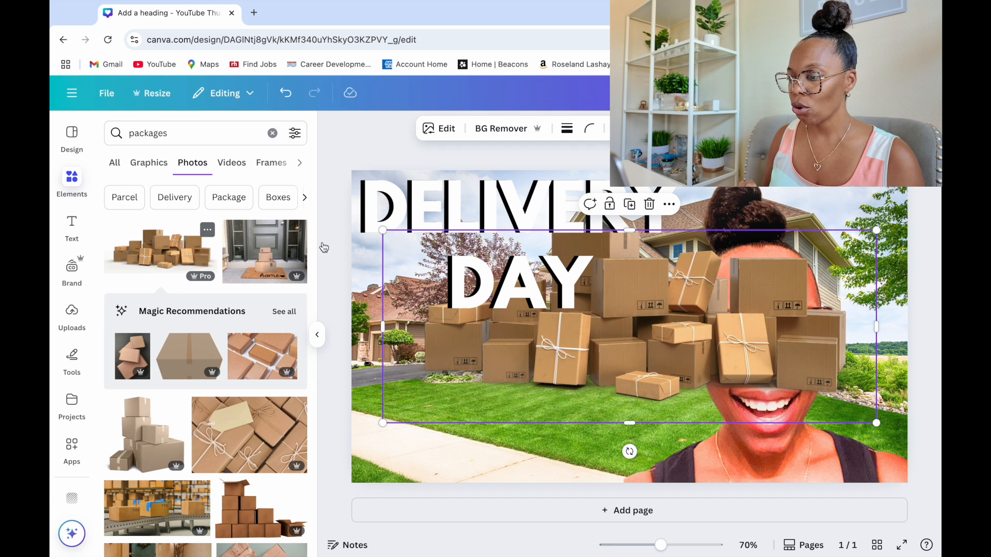
{"action": "left_click_drag", "start_coordinate": [657, 365], "coordinate": [619, 413]}
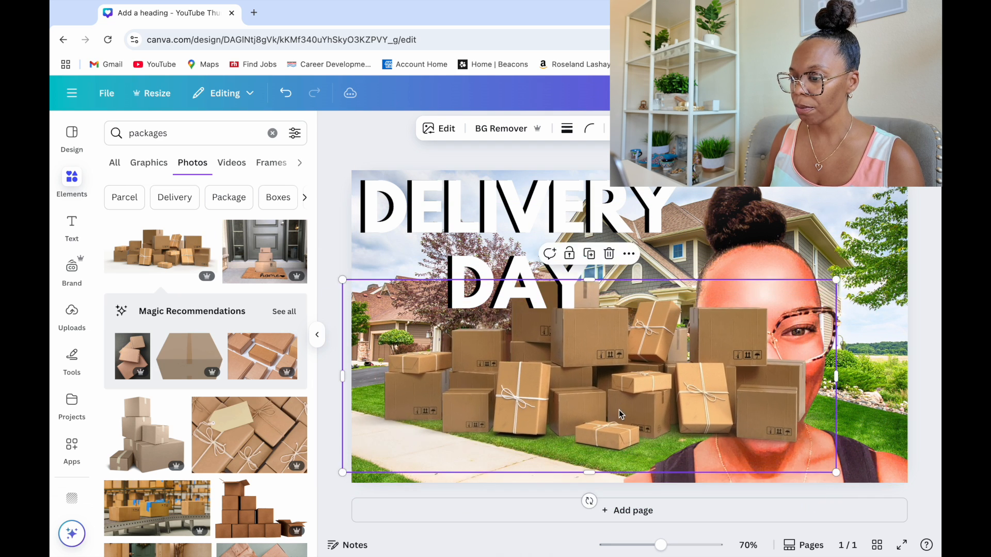
{"action": "left_click_drag", "start_coordinate": [836, 280], "coordinate": [742, 317]}
{"action": "left_click_drag", "start_coordinate": [666, 352], "coordinate": [637, 403]}
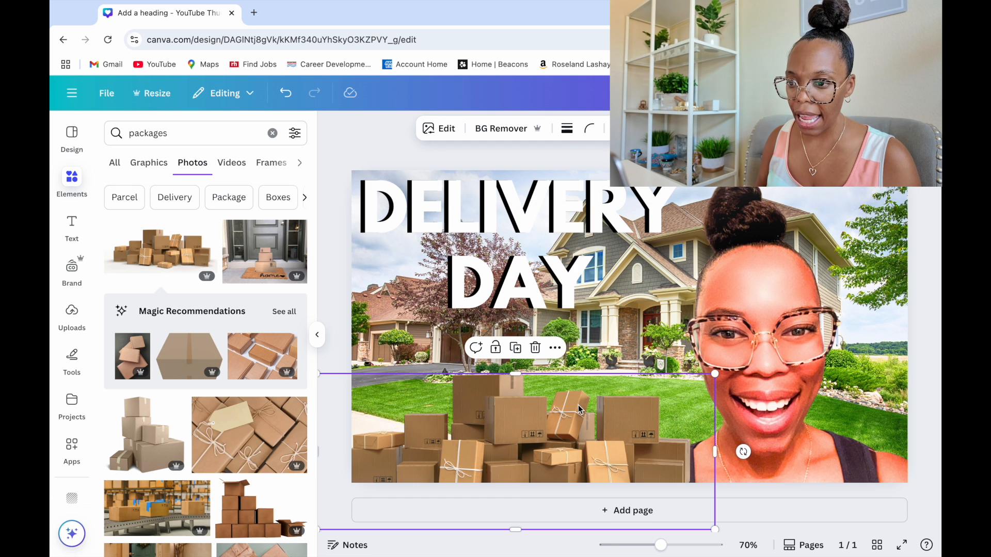
Adjust the cardboard boxes photo by raising its brightness to 25
{"action": "left_click", "coordinate": [440, 129]}
{"action": "left_click", "coordinate": [126, 164]}
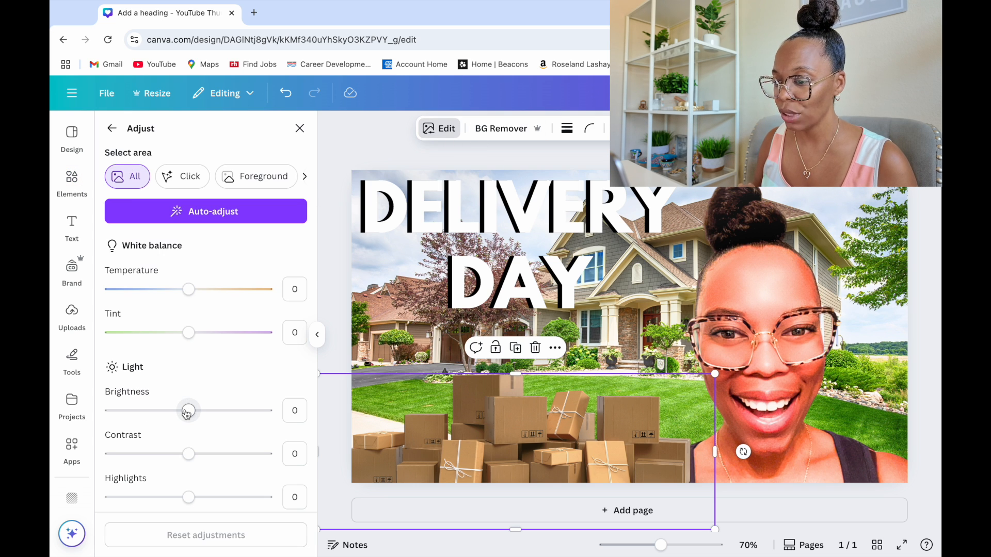
{"action": "left_click_drag", "start_coordinate": [187, 413], "coordinate": [207, 413]}
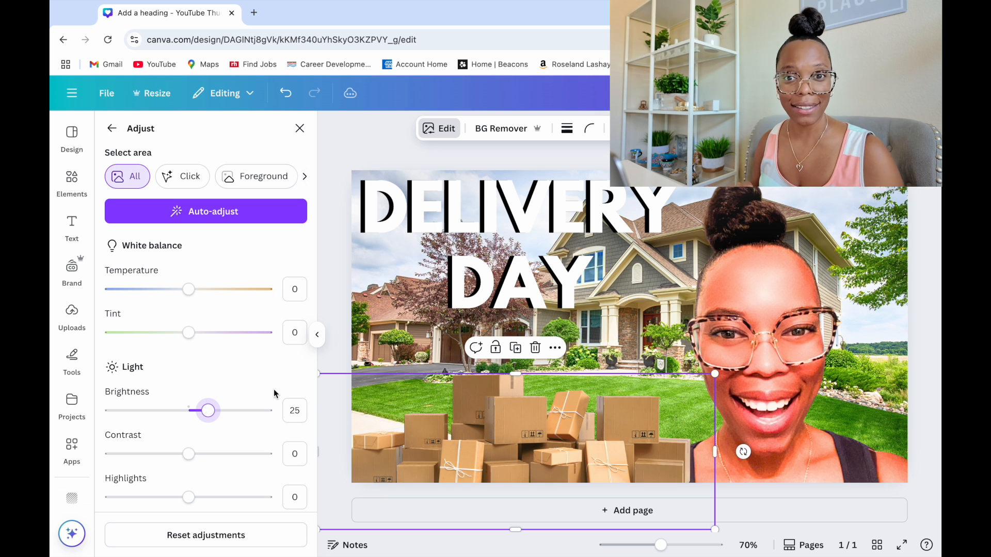
{"action": "left_click", "coordinate": [336, 344]}
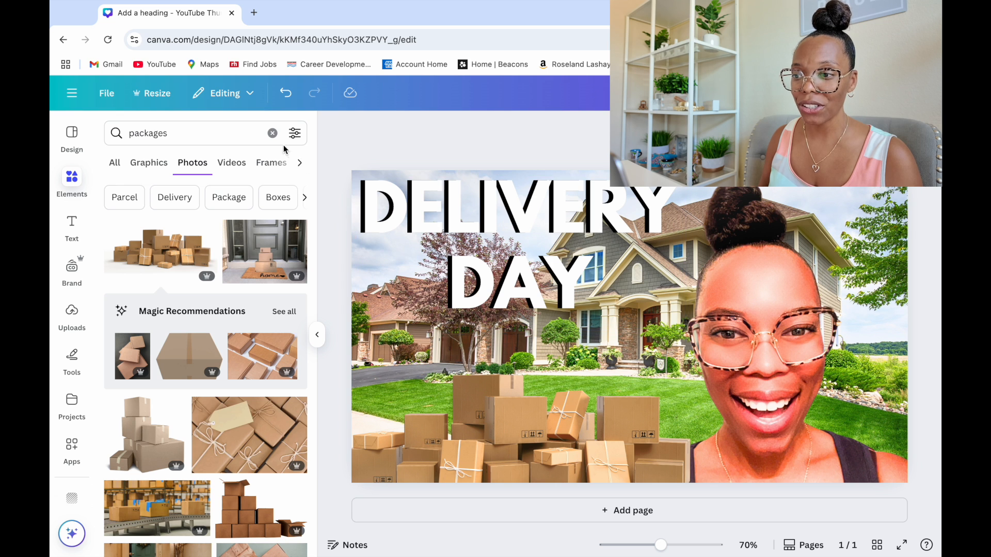
Search the elements for emojis and show all the matching graphics
{"action": "left_click", "coordinate": [273, 134]}
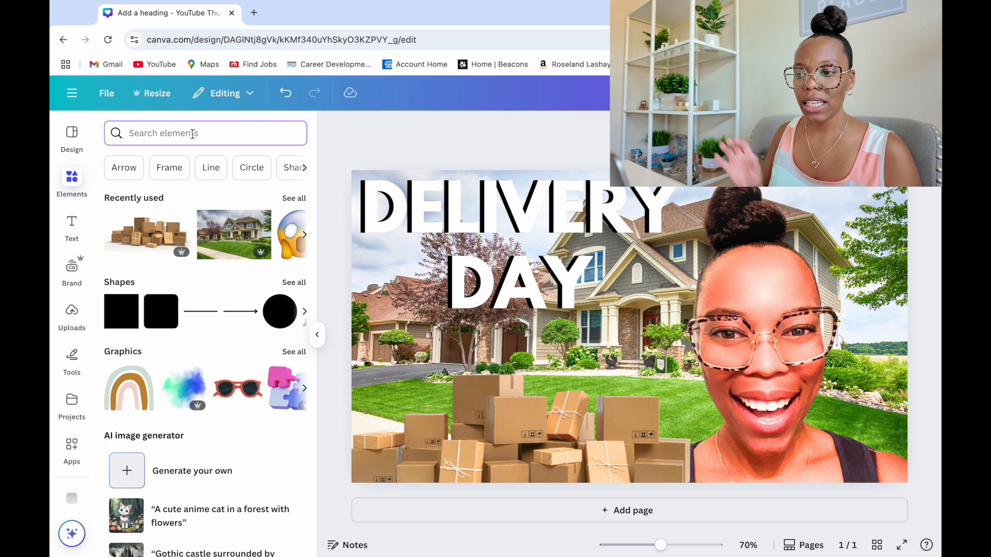
{"action": "type", "text": "emoji"}
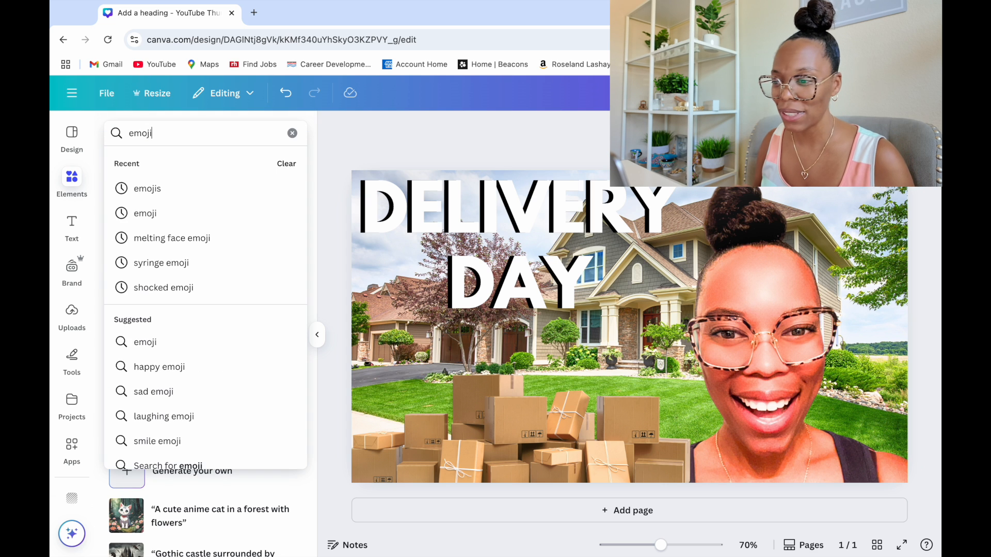
{"action": "type", "text": "s"}
{"action": "key", "text": "Return"}
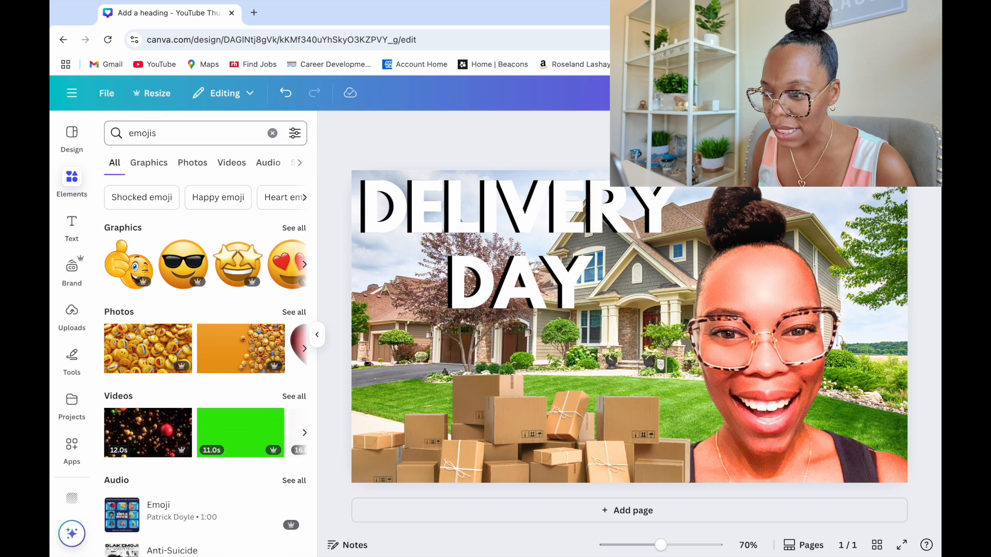
{"action": "left_click", "coordinate": [293, 229]}
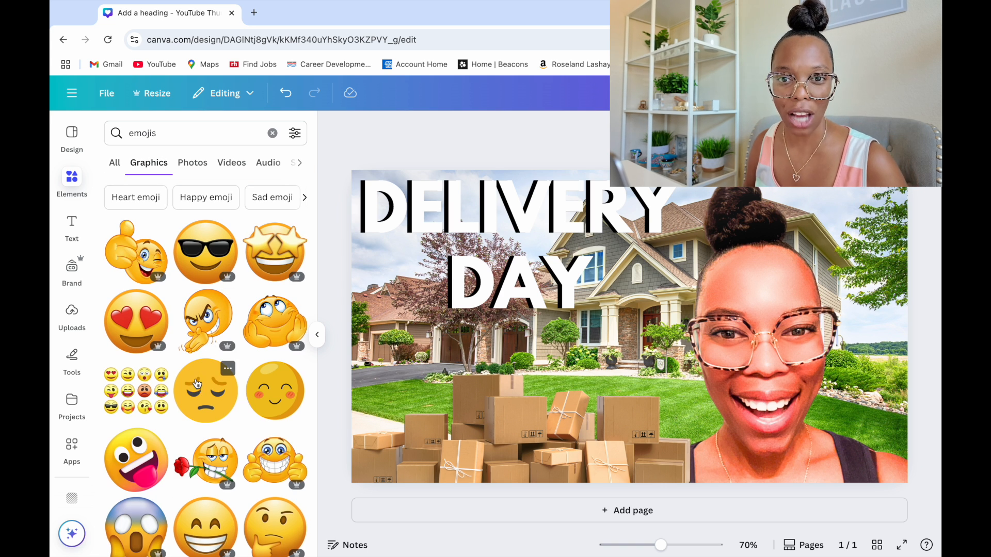
Add the blue-headed screaming emoji, shrink it, and place it over the cardboard boxes below the word DAY
{"action": "scroll", "coordinate": [197, 381], "scroll_direction": "down", "scroll_amount": 5}
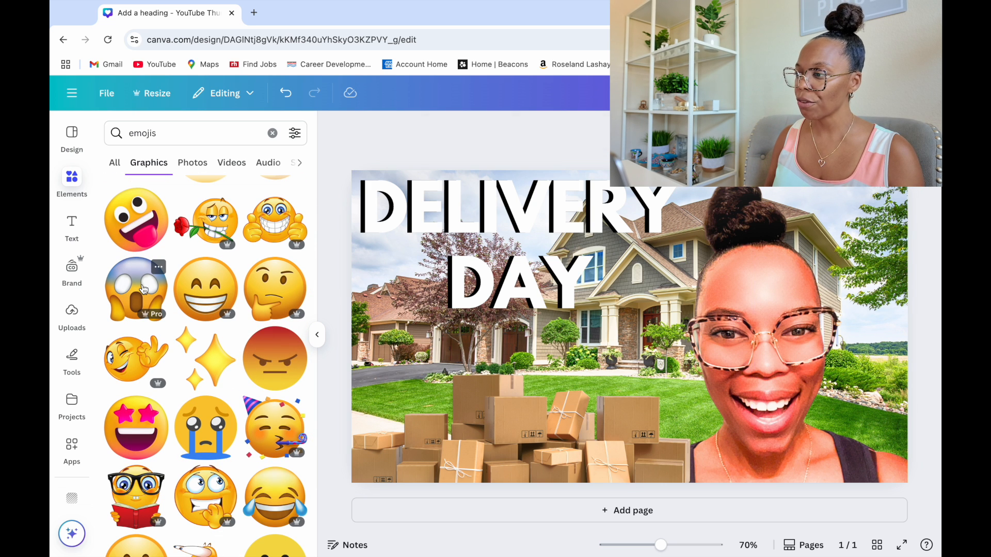
{"action": "left_click", "coordinate": [144, 289]}
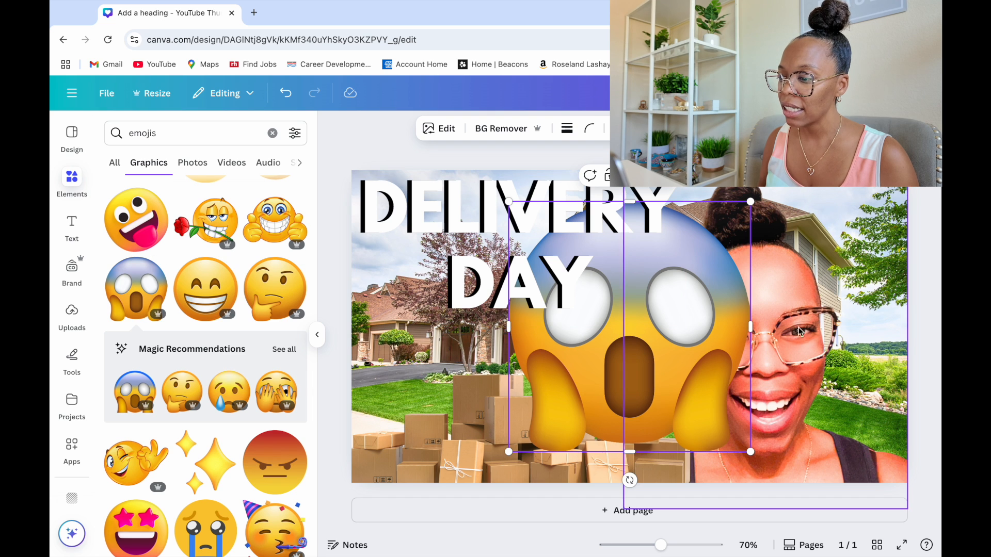
{"action": "left_click_drag", "start_coordinate": [751, 201], "coordinate": [642, 313]}
{"action": "left_click_drag", "start_coordinate": [597, 379], "coordinate": [548, 395]}
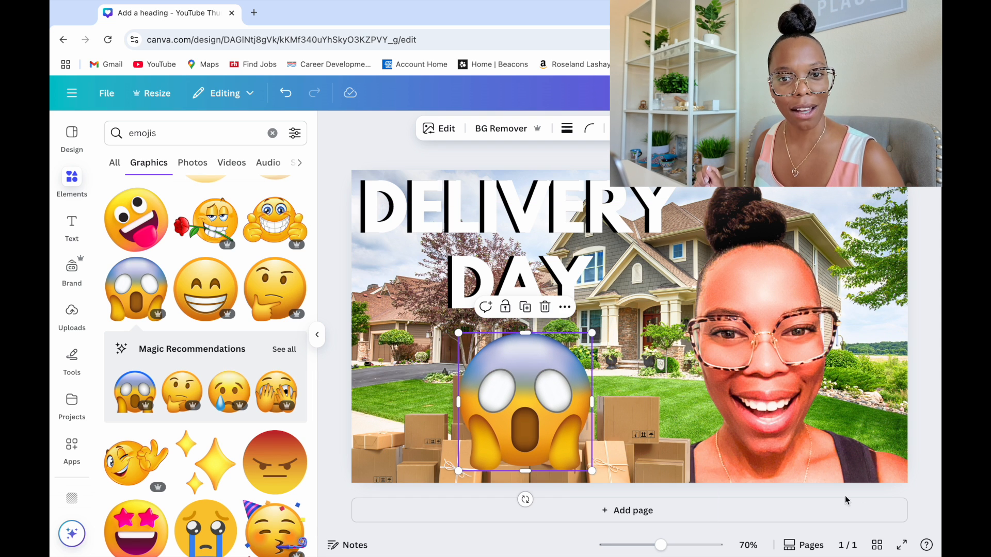
{"action": "left_click", "coordinate": [326, 431]}
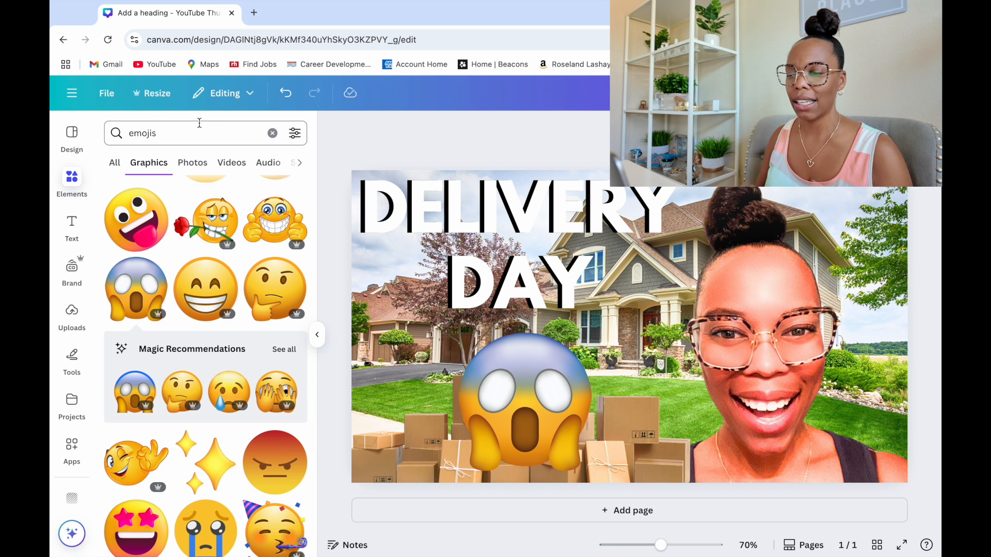
Rename the design as "deliver day"
{"action": "left_click", "coordinate": [106, 93]}
{"action": "left_click", "coordinate": [144, 129]}
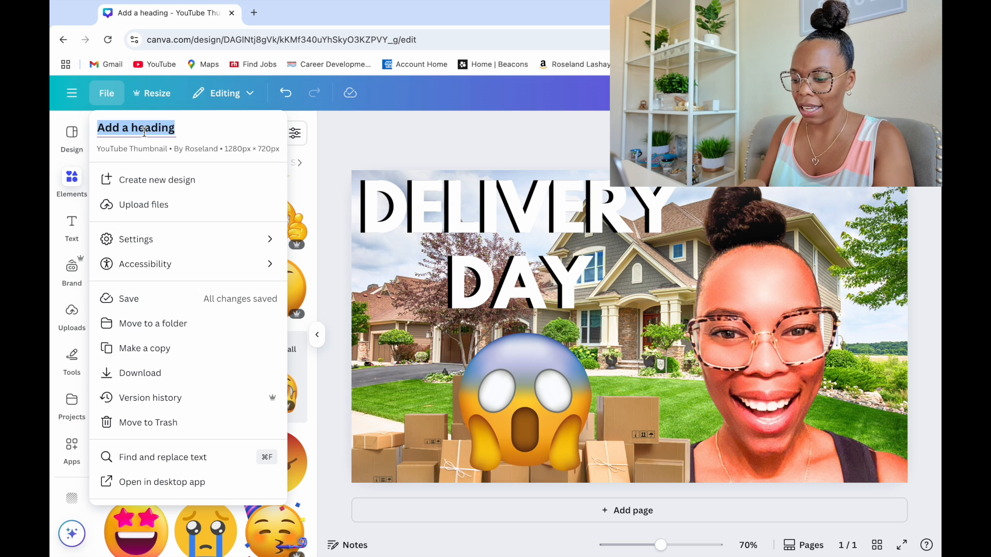
{"action": "type", "text": "deliver day"}
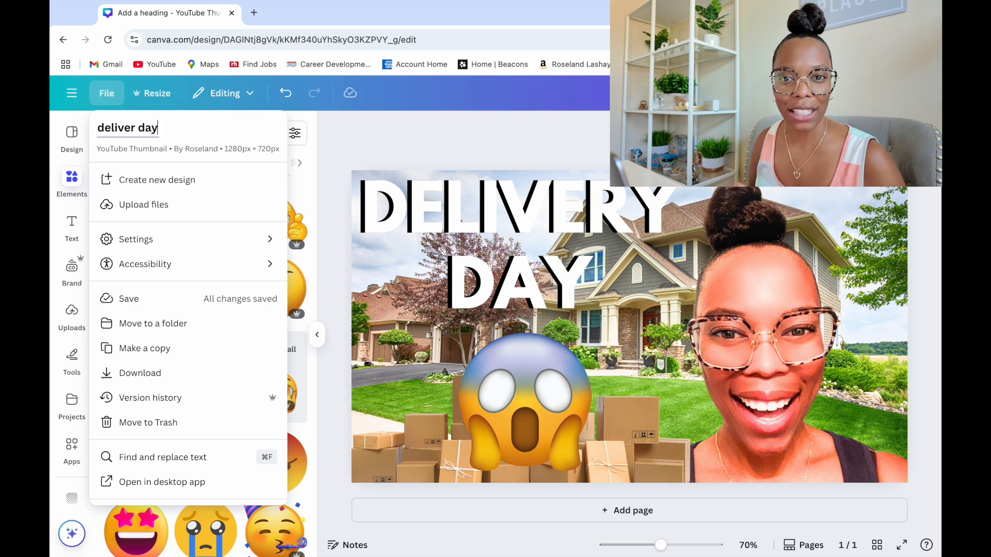
{"action": "key", "text": "Return"}
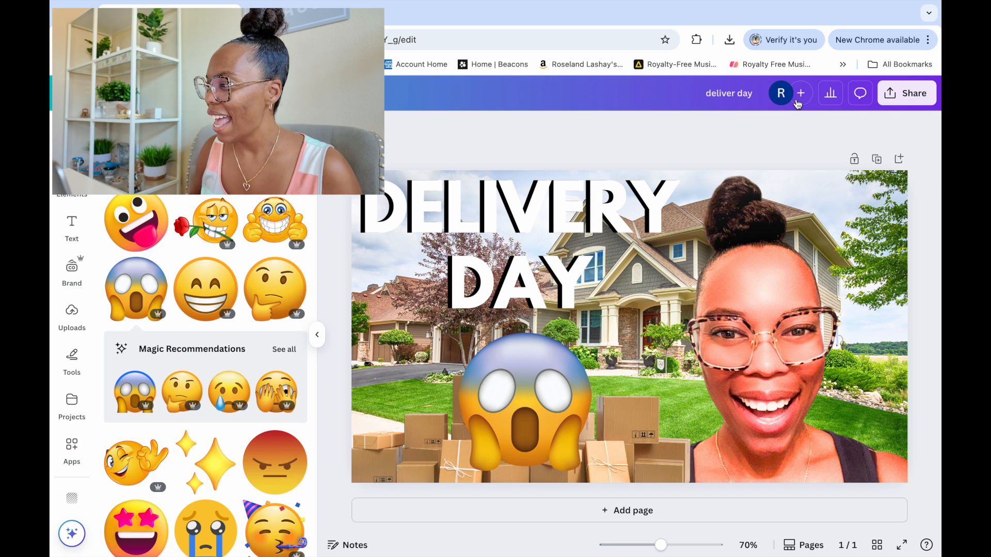
Download the finished thumbnail as a PNG at size 1 (1,280 × 720 px)
{"action": "left_click", "coordinate": [906, 98]}
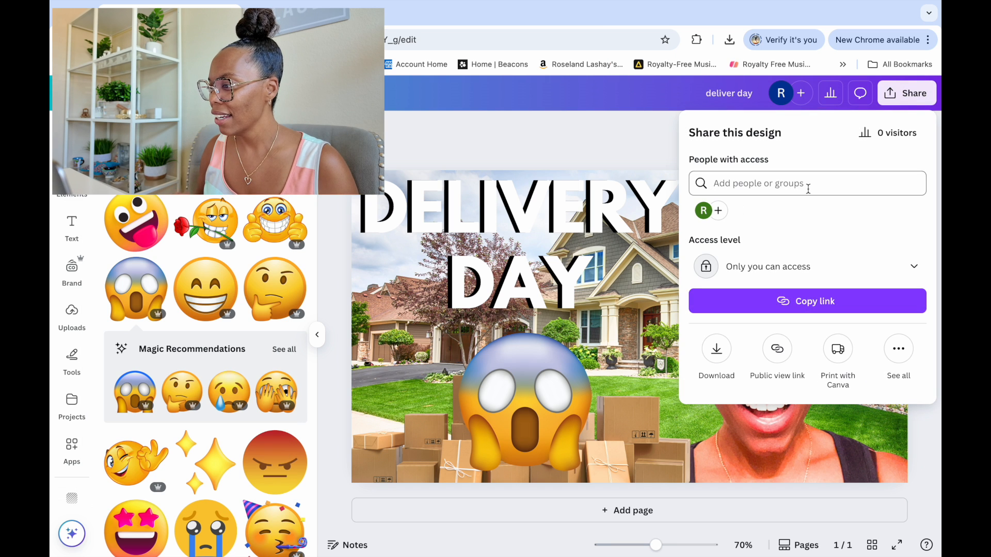
{"action": "left_click", "coordinate": [716, 349]}
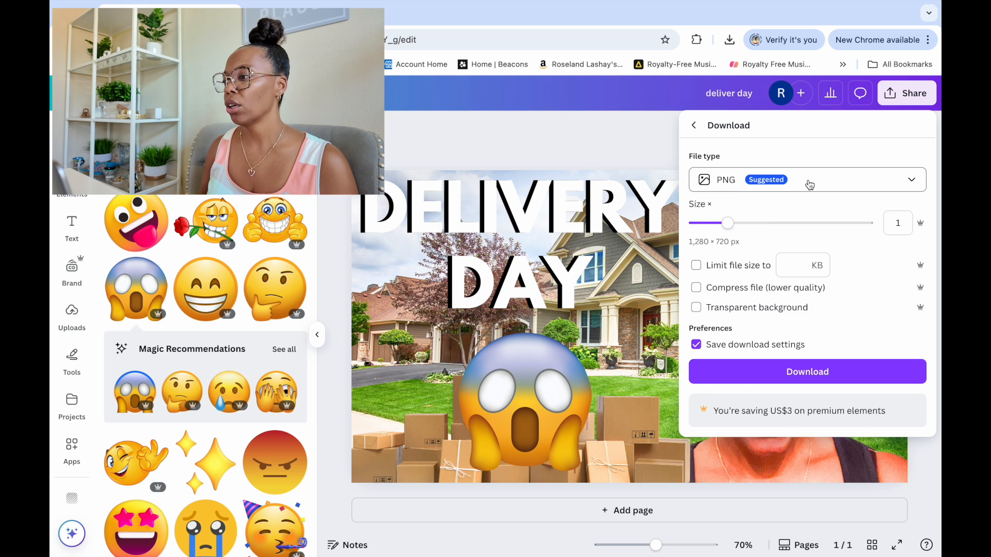
{"action": "left_click", "coordinate": [859, 187]}
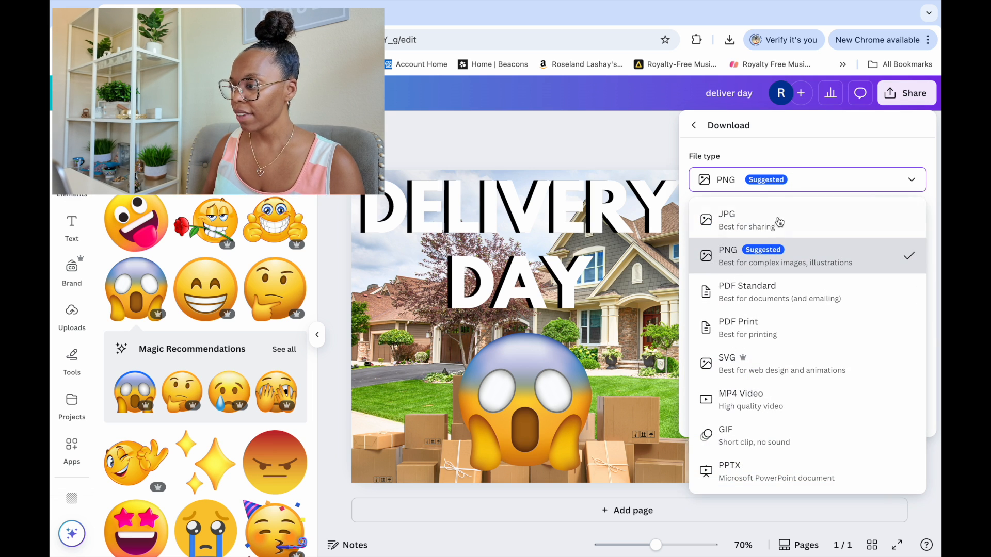
{"action": "left_click", "coordinate": [842, 268]}
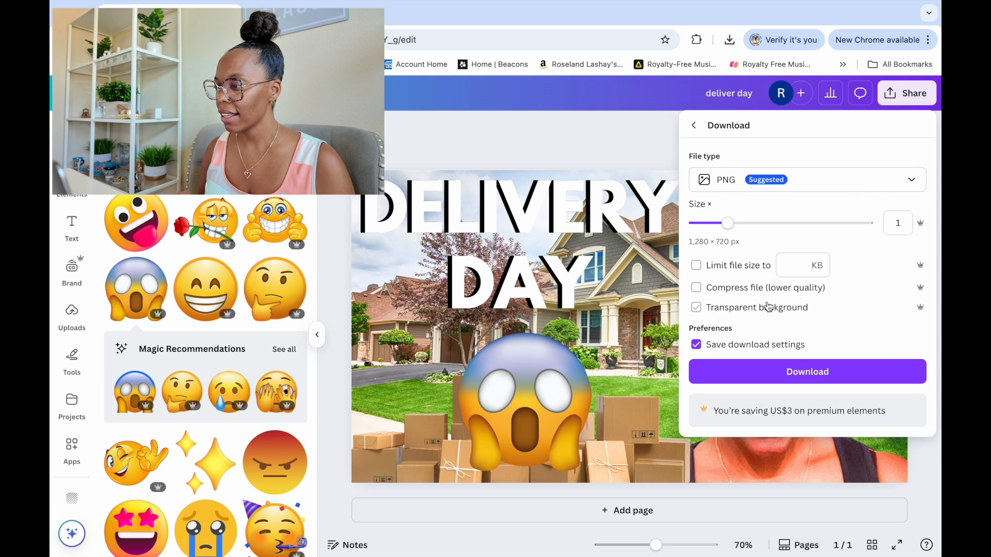
{"action": "left_click", "coordinate": [767, 374]}
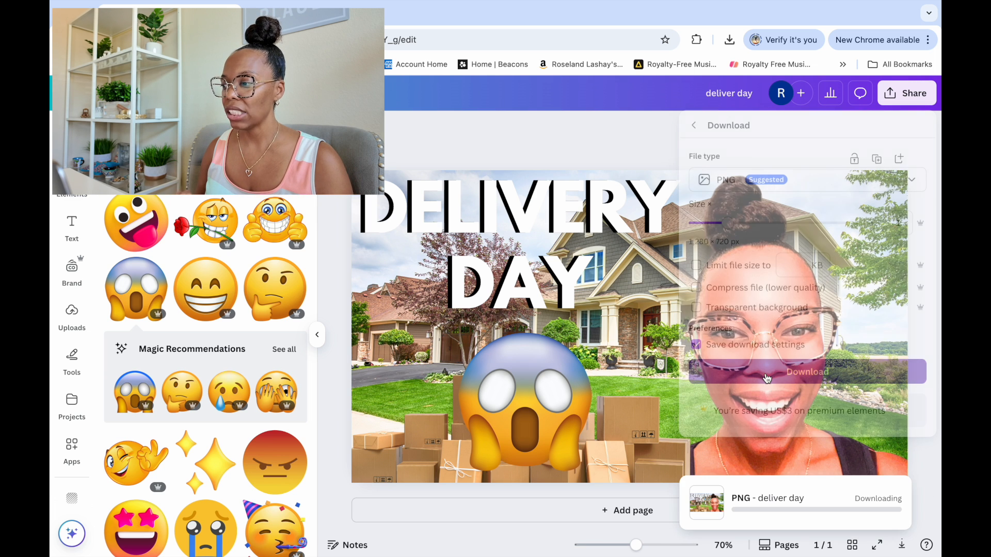